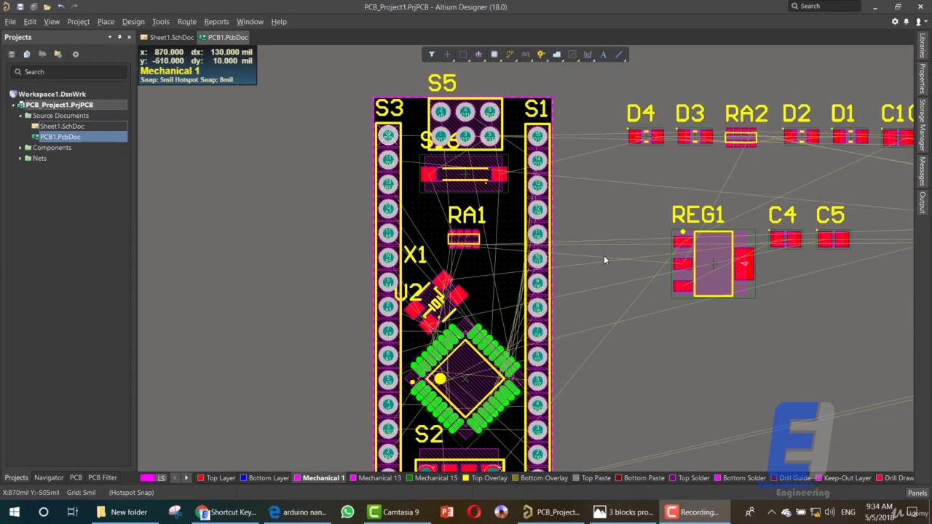
- Drag LED D1 onto the board beside RA1, rotated 90° to stand upright
drag(603, 85, 711, 161)
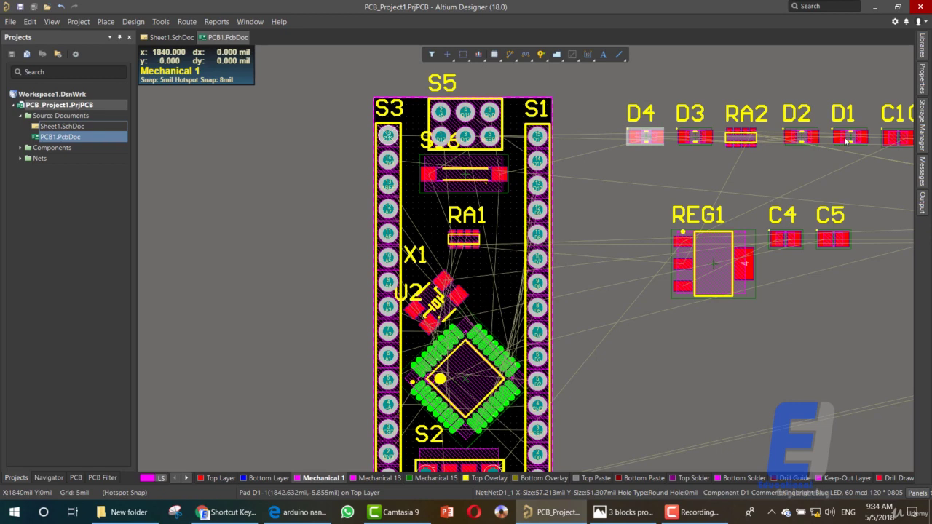
drag(841, 124, 726, 191)
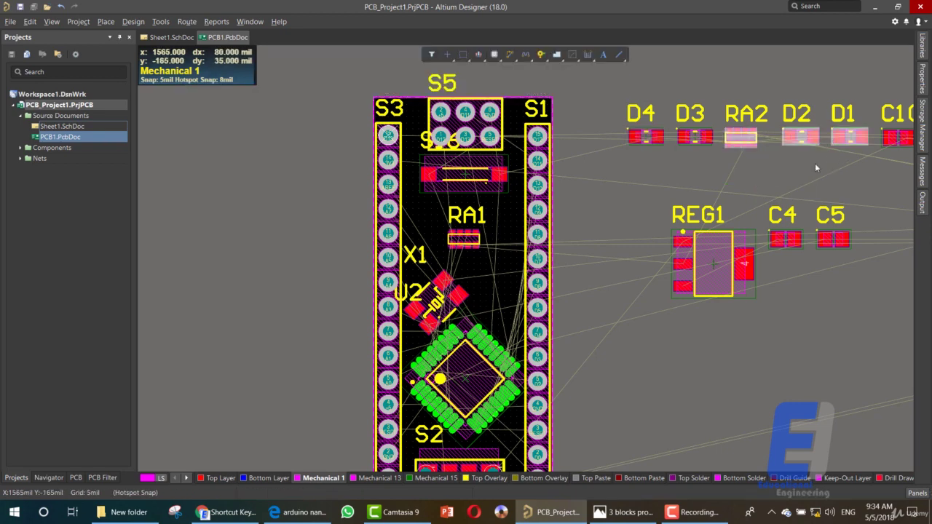
click(815, 163)
mouse_move(841, 143)
mouse_down()
mouse_move(474, 267)
mouse_move(496, 215)
mouse_up()
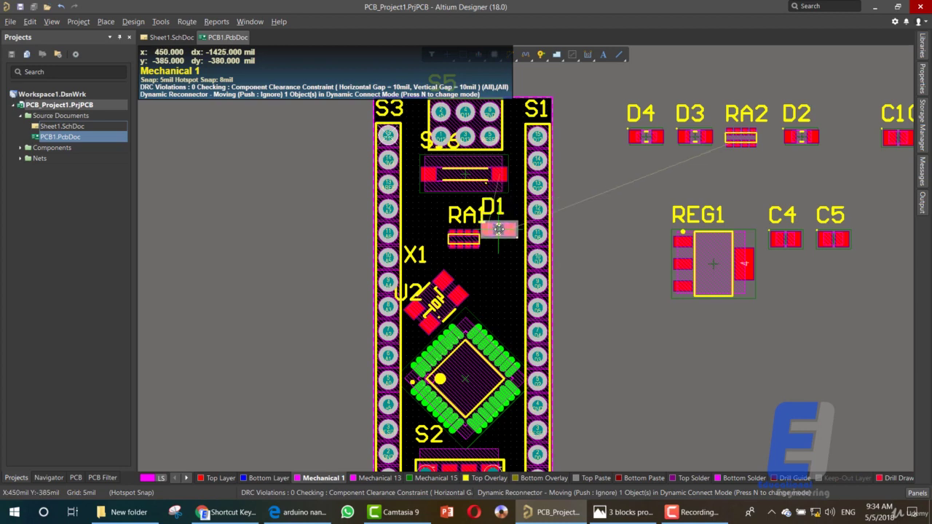
drag(497, 216, 506, 220)
key(space)
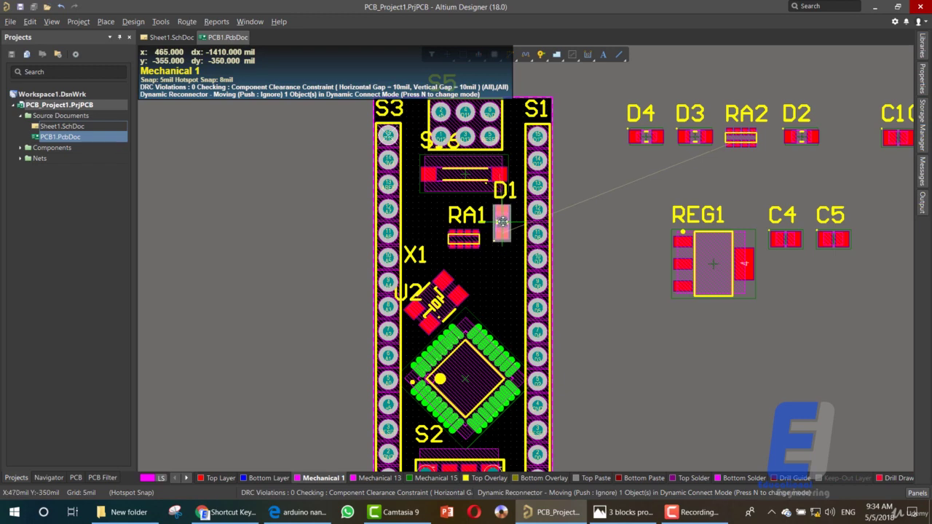
- Drop D1 upright, nudge RA1 slightly down, and place LED D2 left of D1
drag(503, 221, 502, 220)
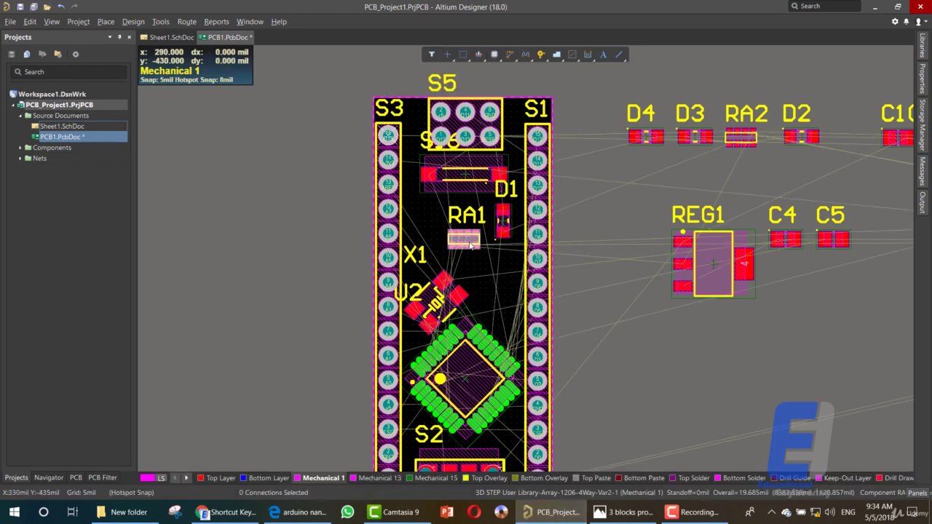
drag(468, 248, 477, 271)
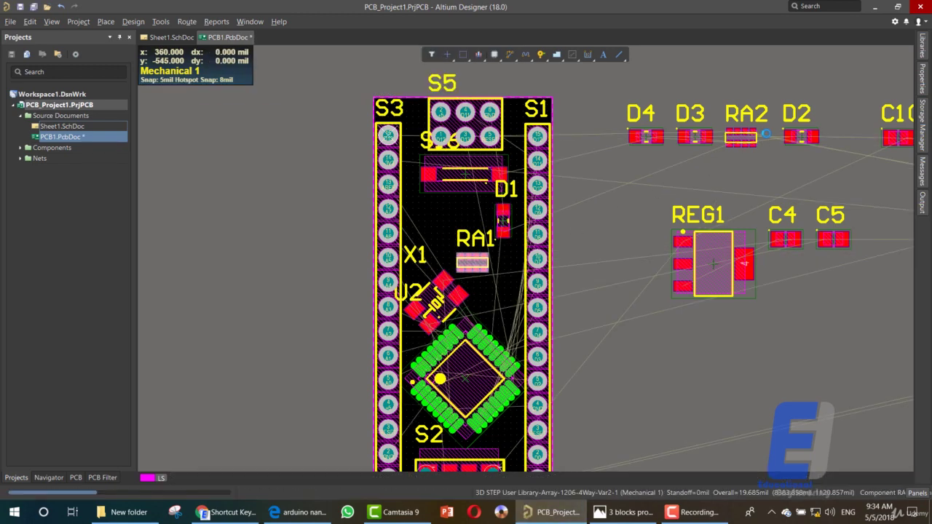
drag(802, 140, 481, 209)
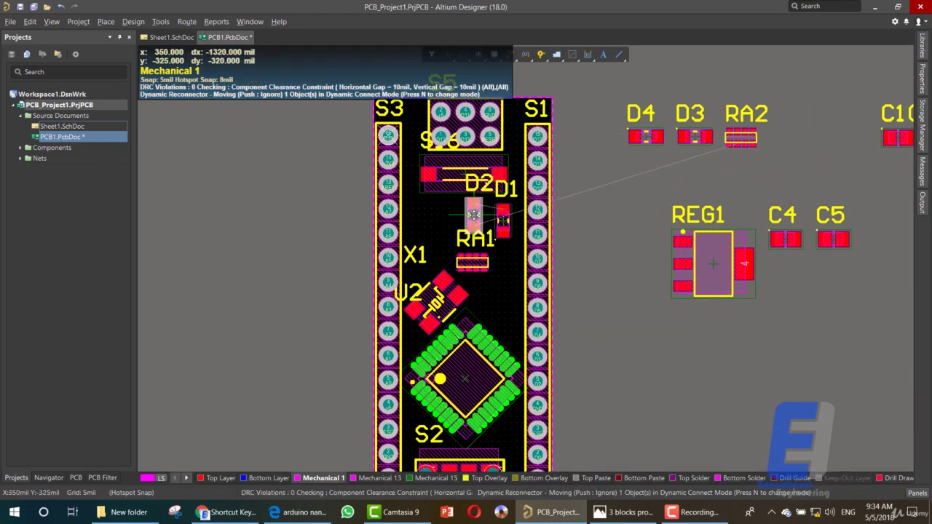
drag(477, 220, 476, 219)
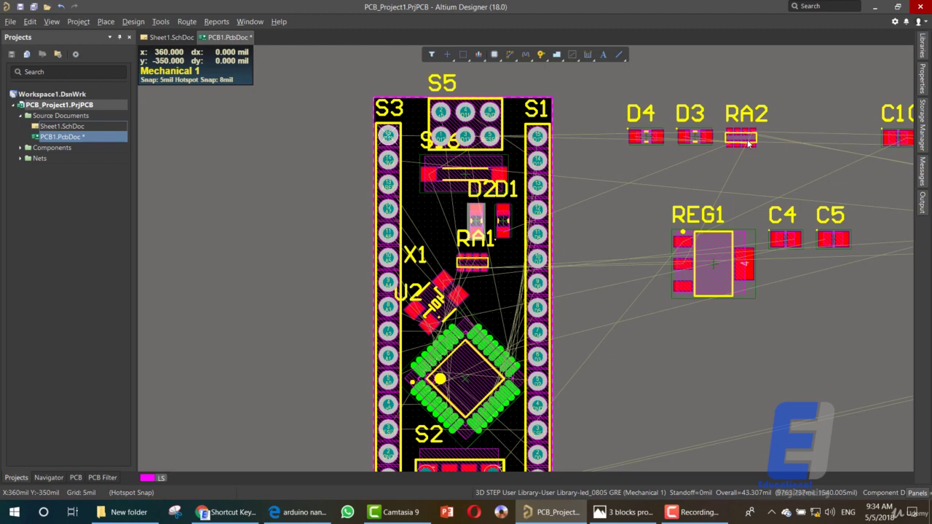
- Place LEDs D3 and D4 upright to the left of D2, completing the row
mouse_move(684, 139)
mouse_down()
mouse_move(504, 211)
mouse_move(444, 220)
mouse_up()
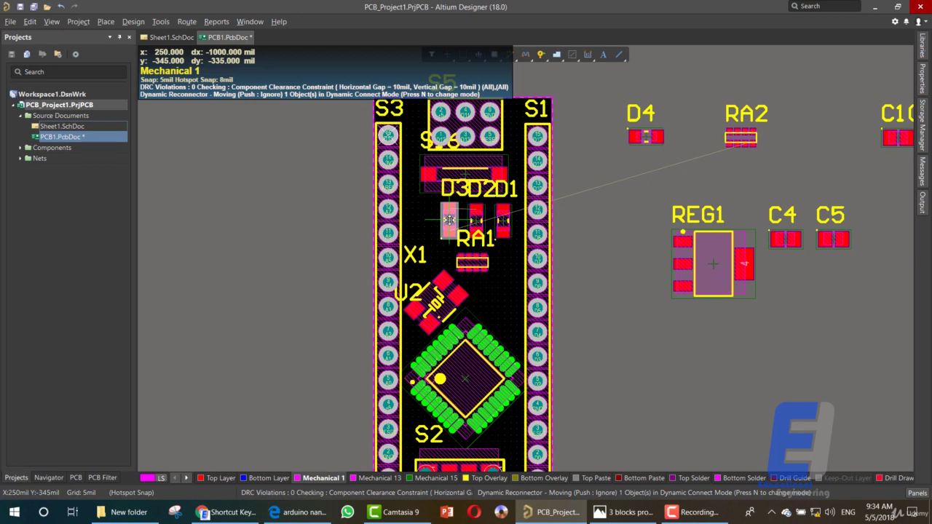
drag(446, 220, 446, 220)
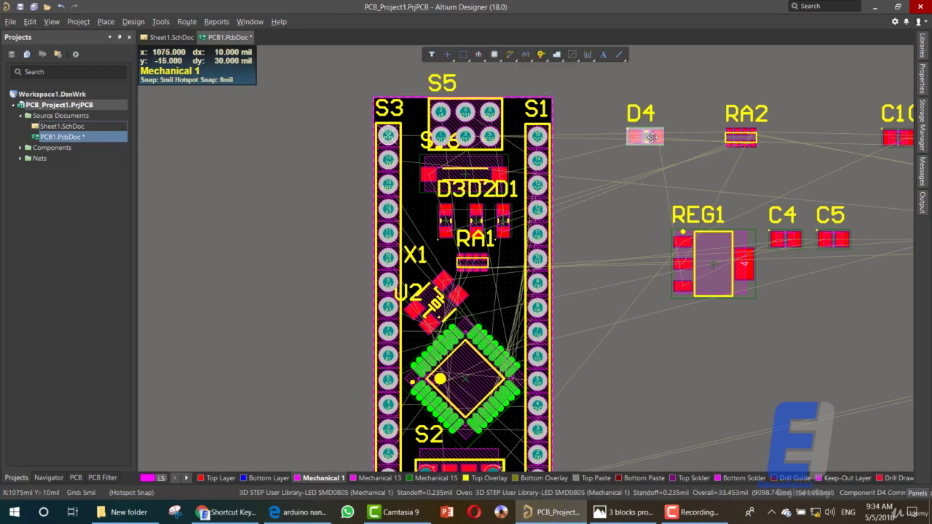
mouse_move(648, 145)
mouse_down()
mouse_move(506, 206)
mouse_move(440, 194)
mouse_move(426, 200)
mouse_move(416, 233)
mouse_move(416, 209)
mouse_up()
key(space)
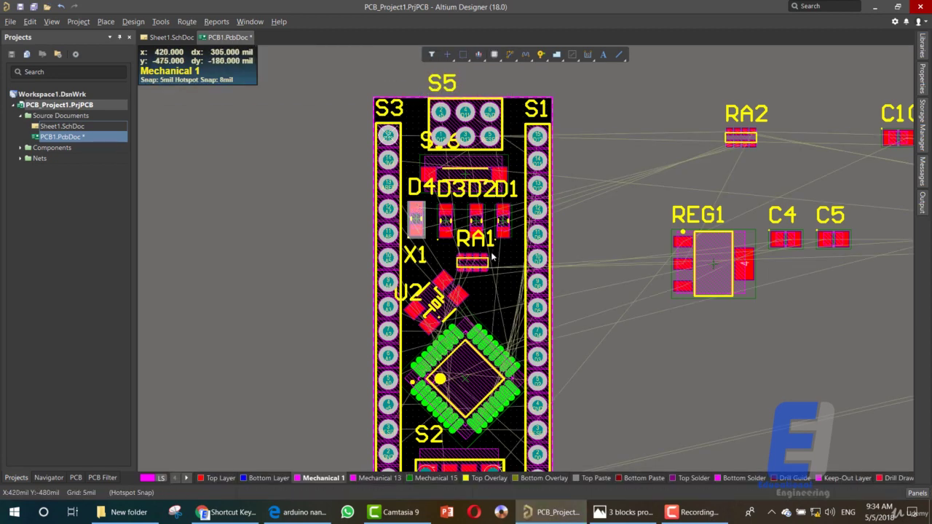
click(492, 256)
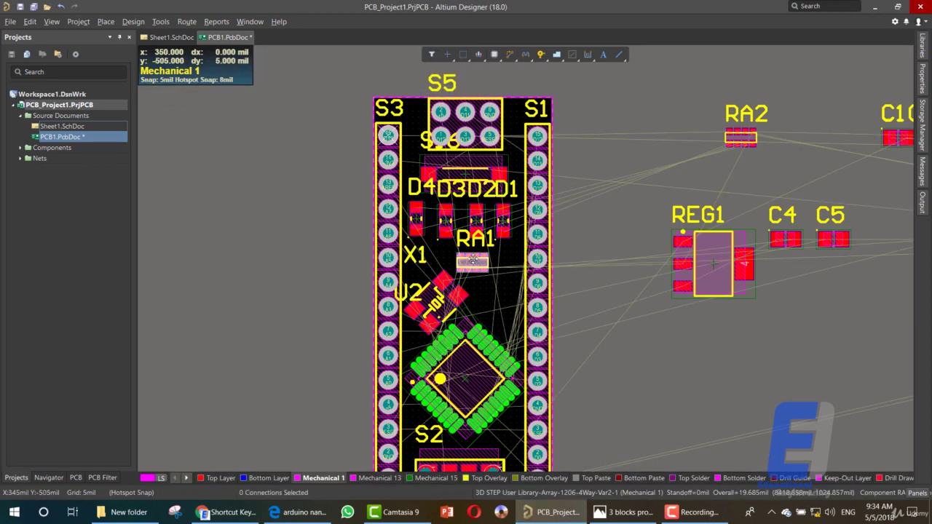
- Move RA1 lower beside U2 and shift RA2 slightly left, still off the board
drag(473, 259, 493, 306)
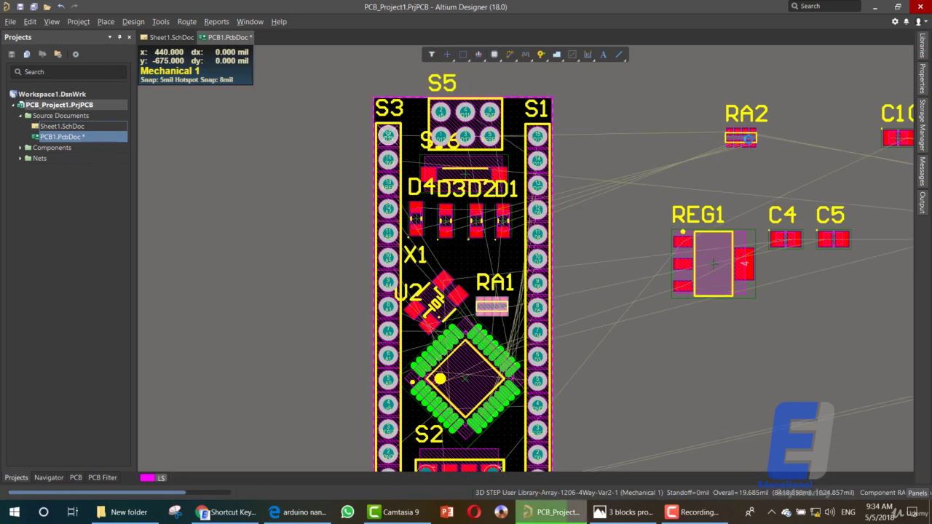
click(746, 136)
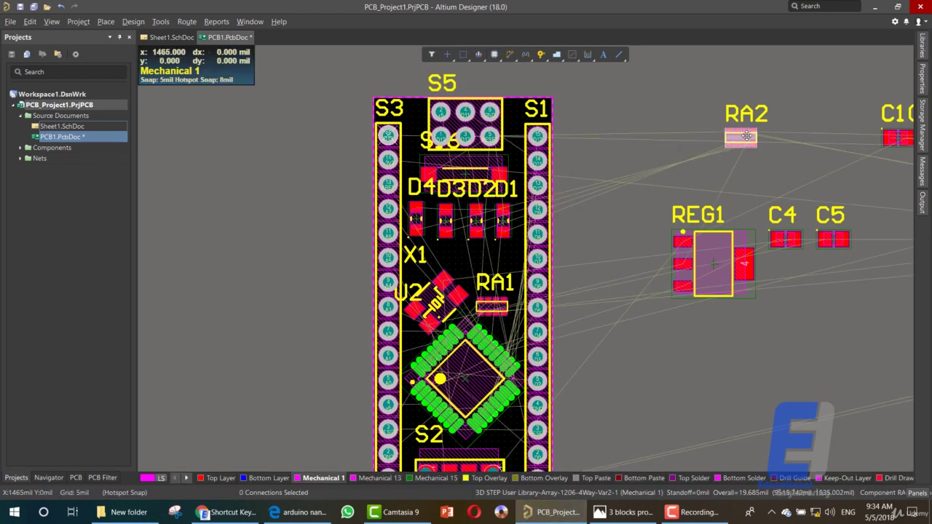
drag(746, 136, 726, 141)
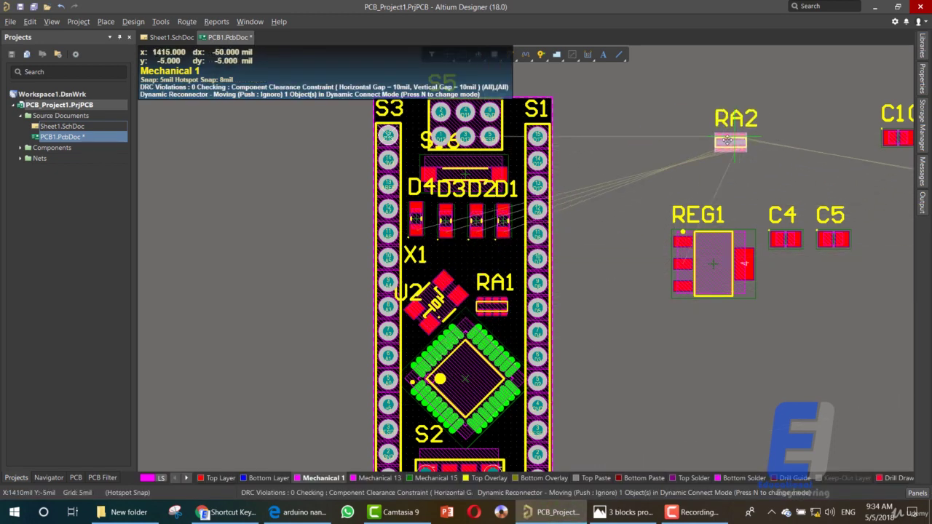
mouse_move(717, 245)
right_down()
mouse_move(561, 274)
mouse_move(299, 252)
right_up()
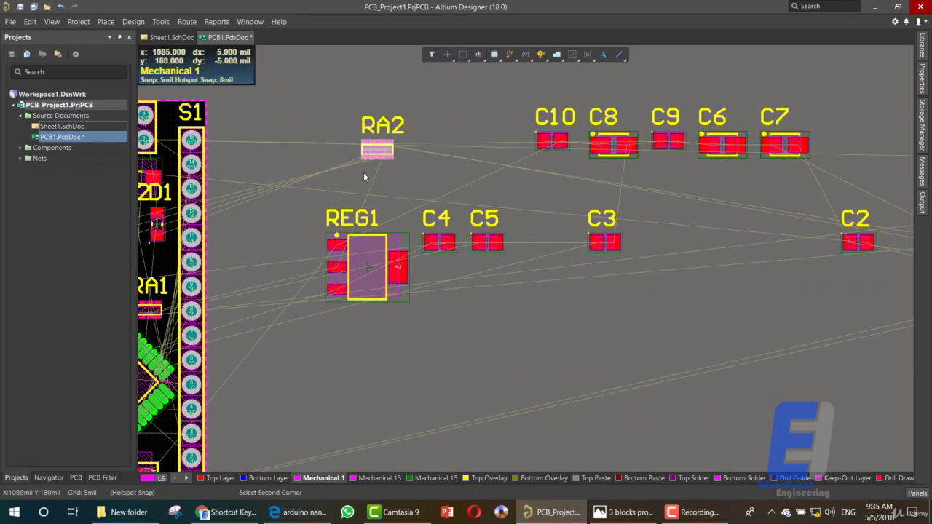
- Move RA2, REG1, C4 and C5 left together, and capacitors C10, C8, C9, C6, C7, C3, C2 below REG1
drag(306, 92, 530, 342)
drag(478, 242, 394, 278)
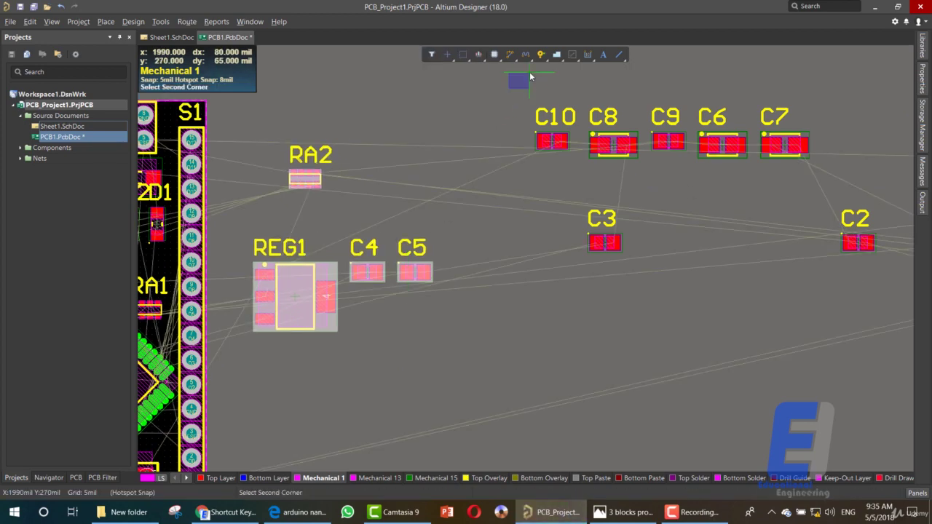
drag(530, 76, 906, 312)
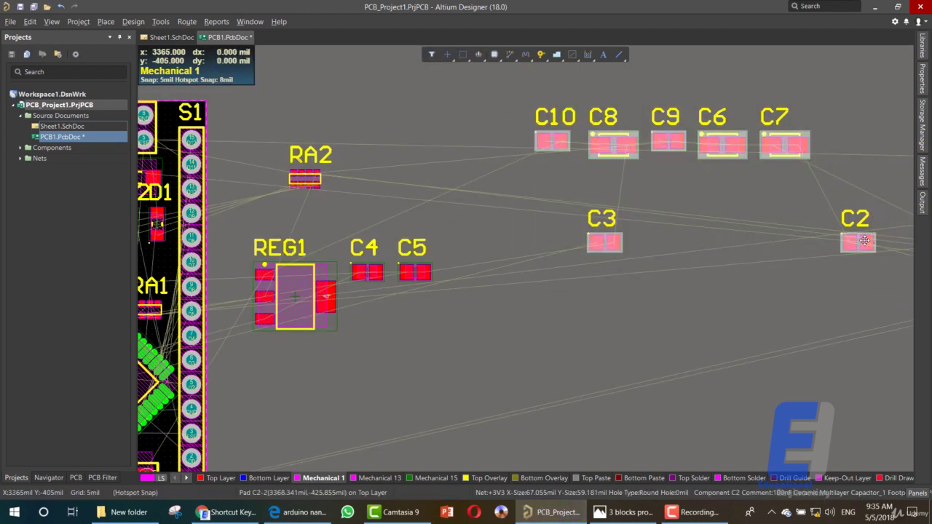
drag(864, 240, 511, 447)
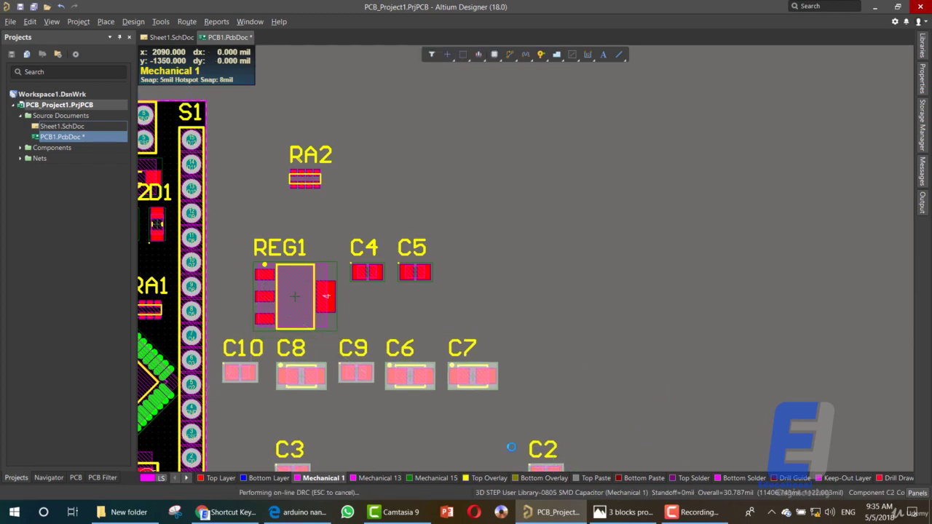
mouse_move(220, 319)
right_down()
mouse_move(548, 304)
mouse_move(572, 272)
right_up()
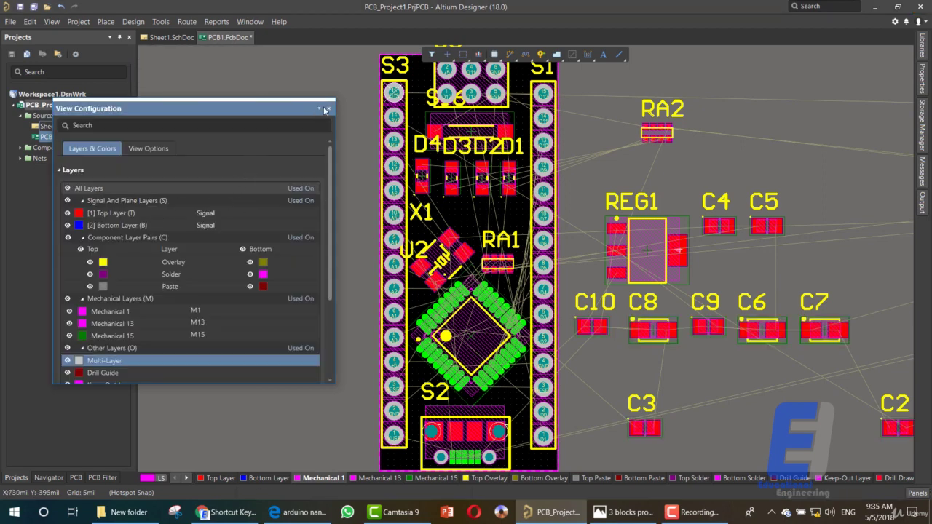
click(328, 109)
key(l)
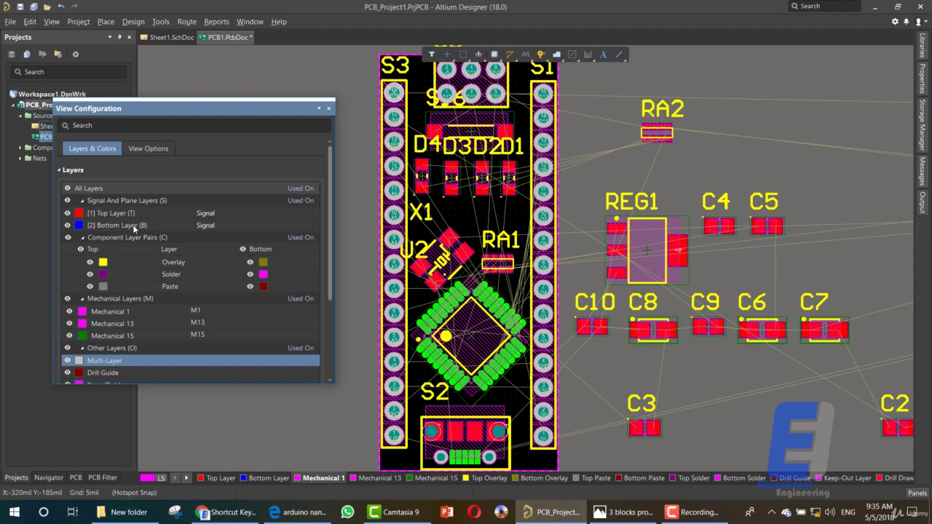
click(132, 224)
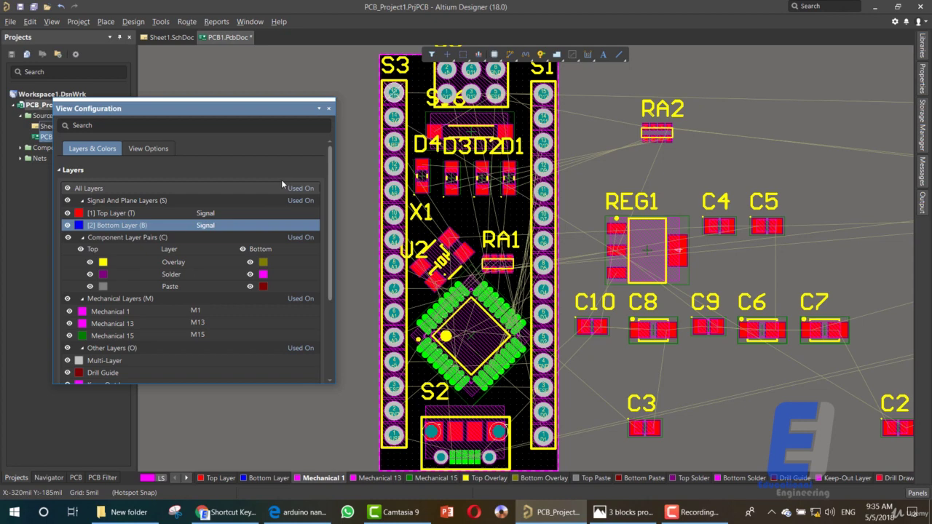
- Close the layer and colour settings and dismiss the stray right-click menus
click(328, 109)
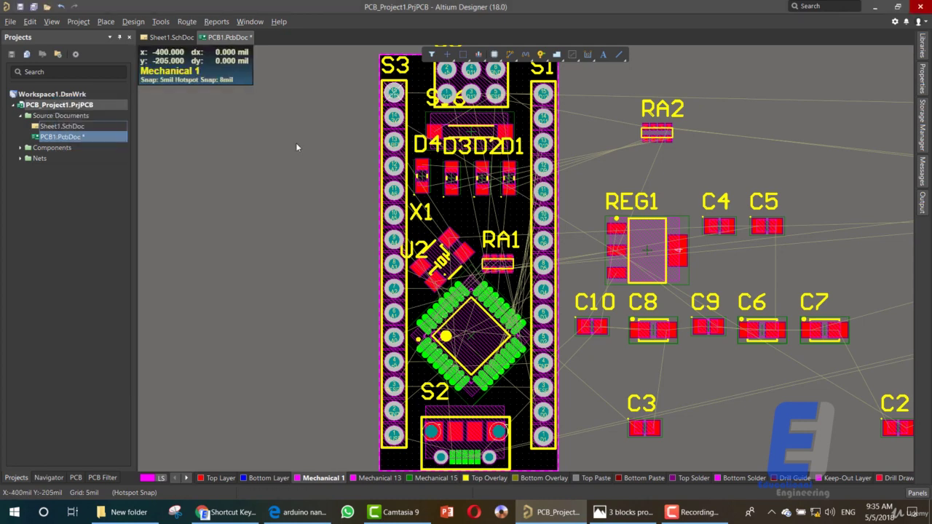
right_click(296, 142)
click(274, 159)
right_click(271, 159)
click(246, 166)
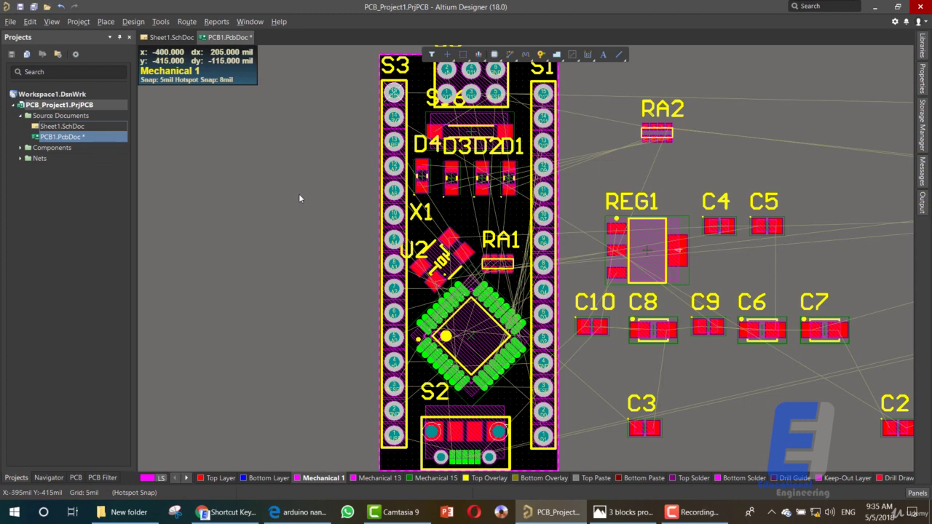
ctrl+scroll(331, 207, up, 1)
ctrl+scroll(329, 212, down, 1)
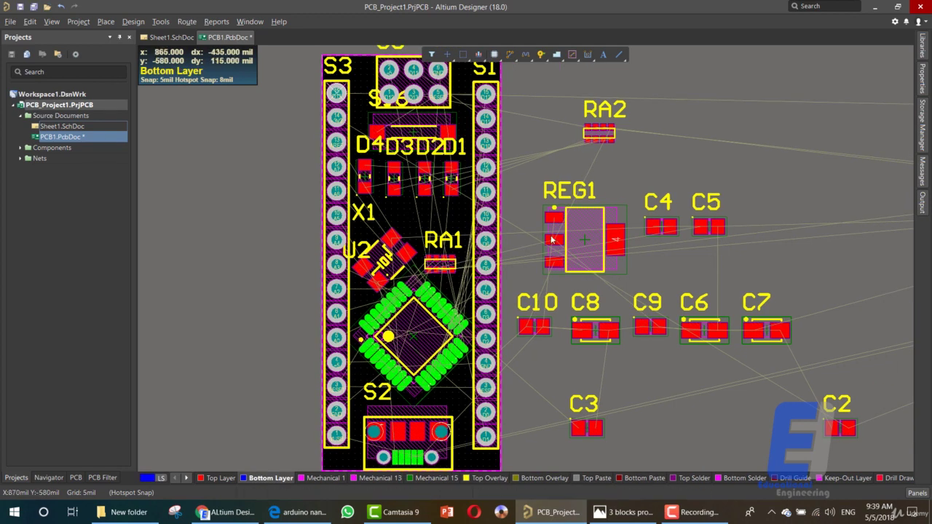
- Flip REG1 to the bottom layer with L and rotate it while carrying it
click(573, 234)
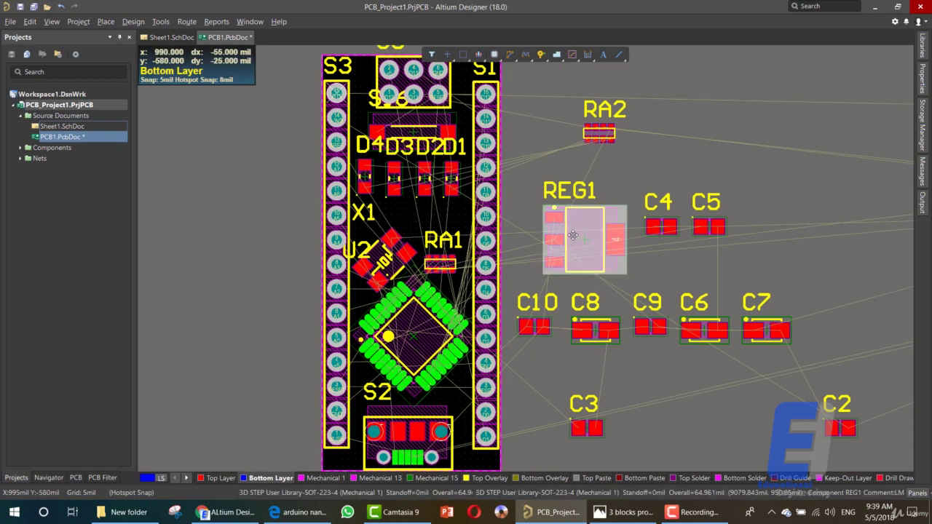
mouse_move(574, 234)
mouse_down()
mouse_move(578, 245)
mouse_move(661, 168)
mouse_move(571, 235)
mouse_up()
key(l)
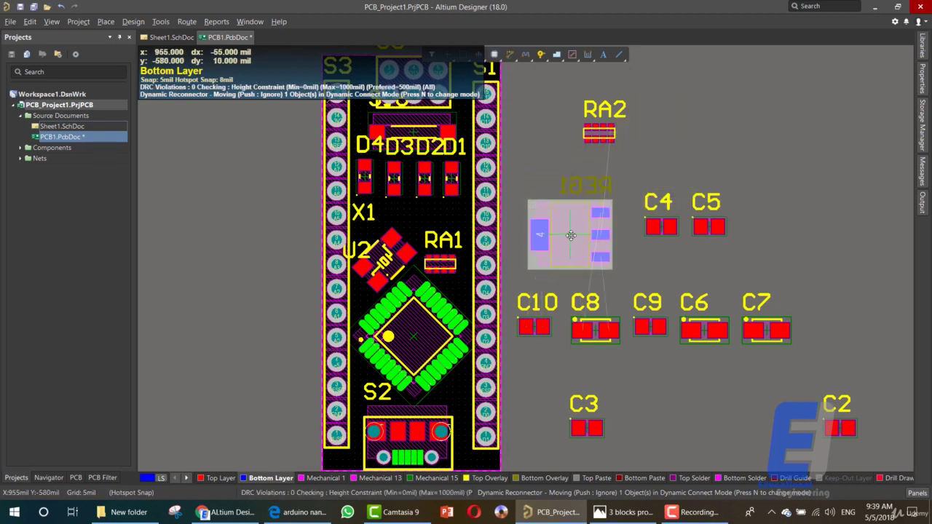
mouse_move(571, 235)
mouse_down()
mouse_move(407, 237)
mouse_move(559, 212)
mouse_move(406, 225)
mouse_move(552, 235)
mouse_move(371, 238)
mouse_move(398, 238)
mouse_move(382, 262)
mouse_move(393, 342)
mouse_move(426, 214)
mouse_move(413, 241)
mouse_move(543, 206)
mouse_move(568, 222)
mouse_up()
key(space)
key(space)
key(space)
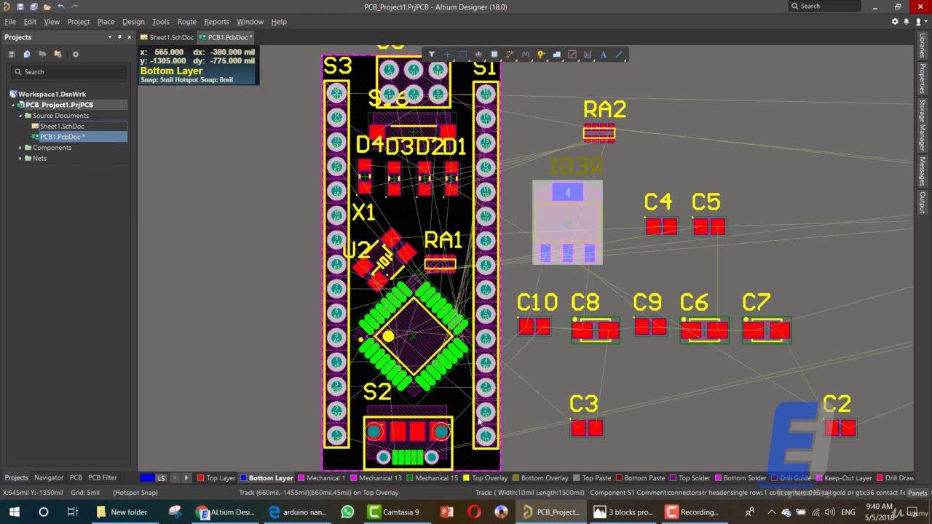
- Add 'bottom view' to the Bing image query for Arduino Nano 3D and enlarge a rendered board image
click(299, 512)
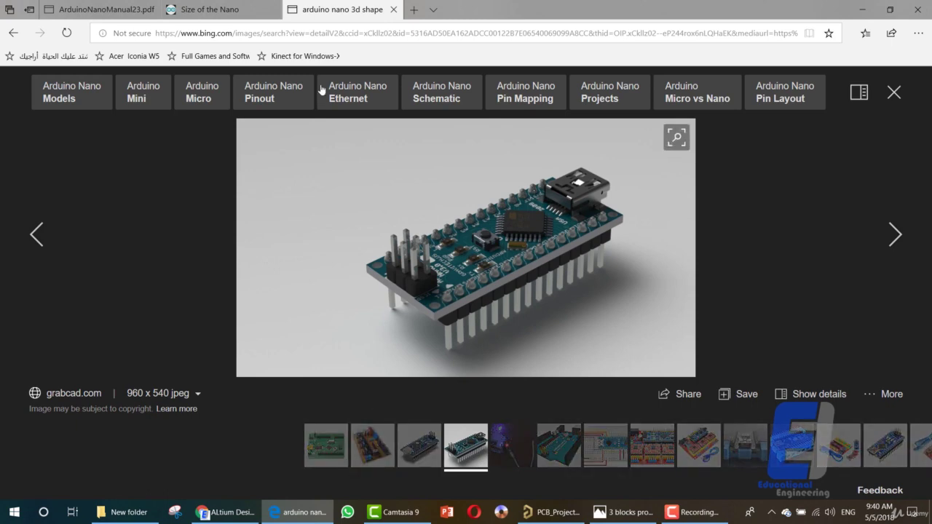
click(894, 92)
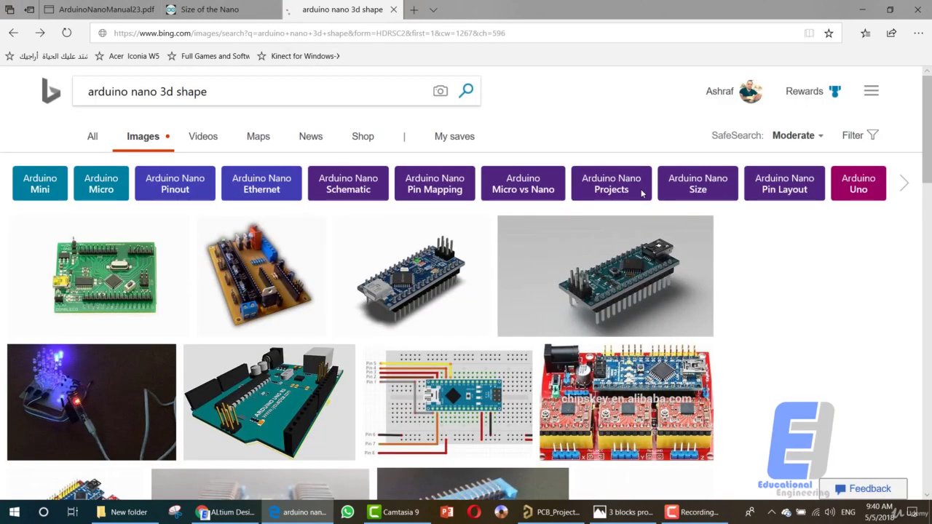
click(292, 87)
click(159, 91)
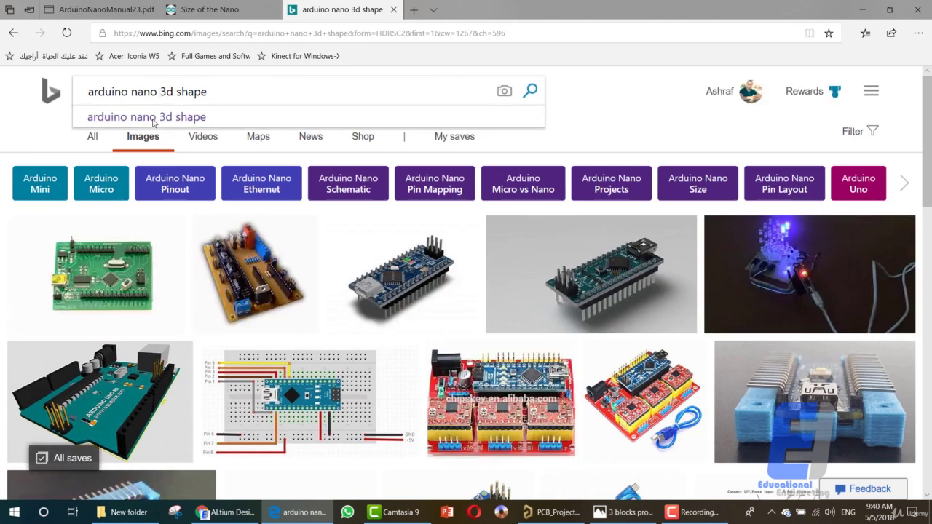
text(bott)
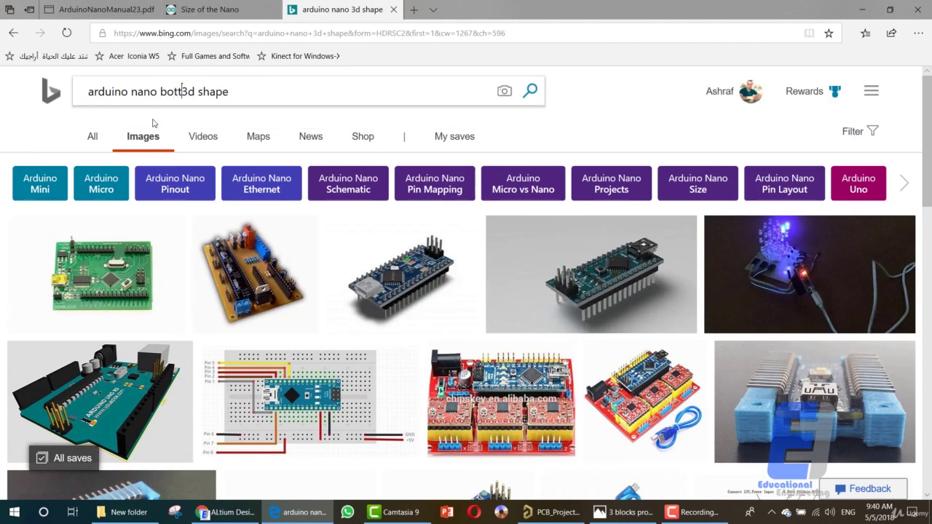
text(om view)
key(Return)
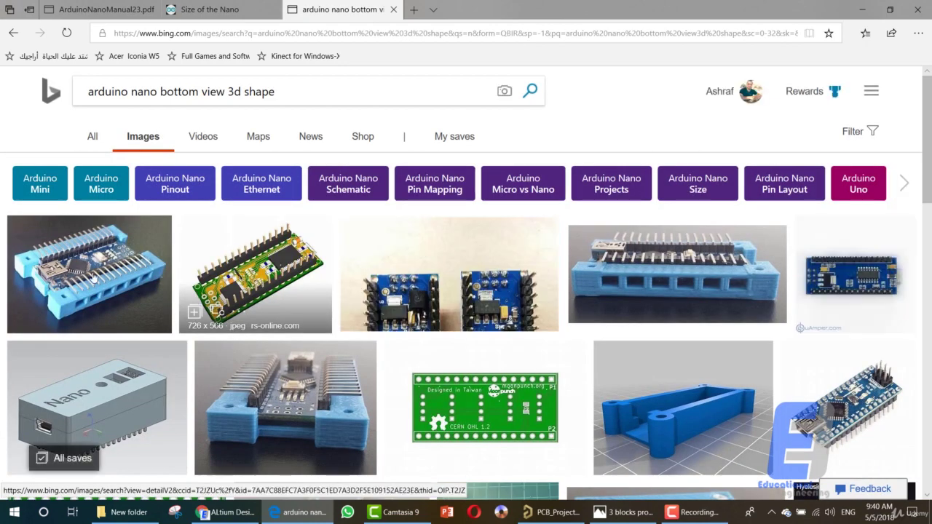
click(272, 276)
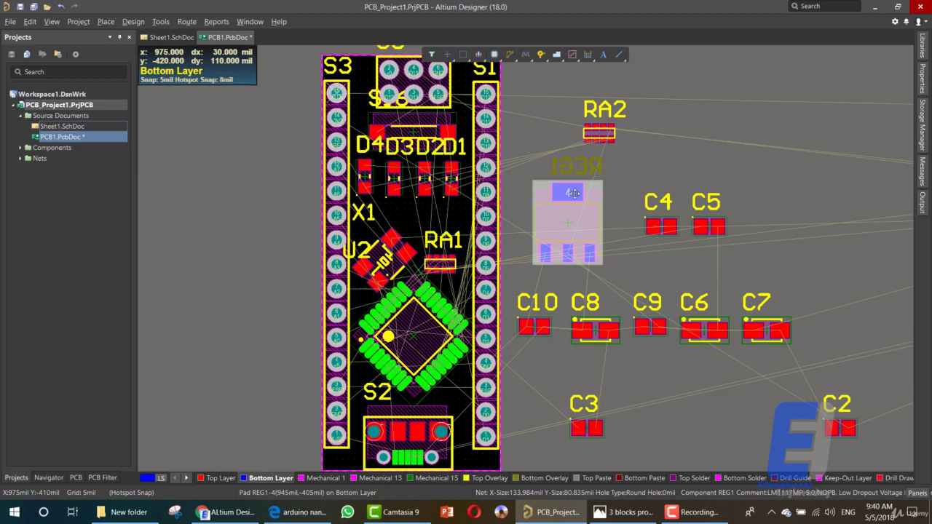
- Place REG1 on the board just below the D1–D4 diodes
mouse_move(571, 191)
mouse_down()
mouse_move(553, 214)
mouse_move(412, 200)
mouse_up()
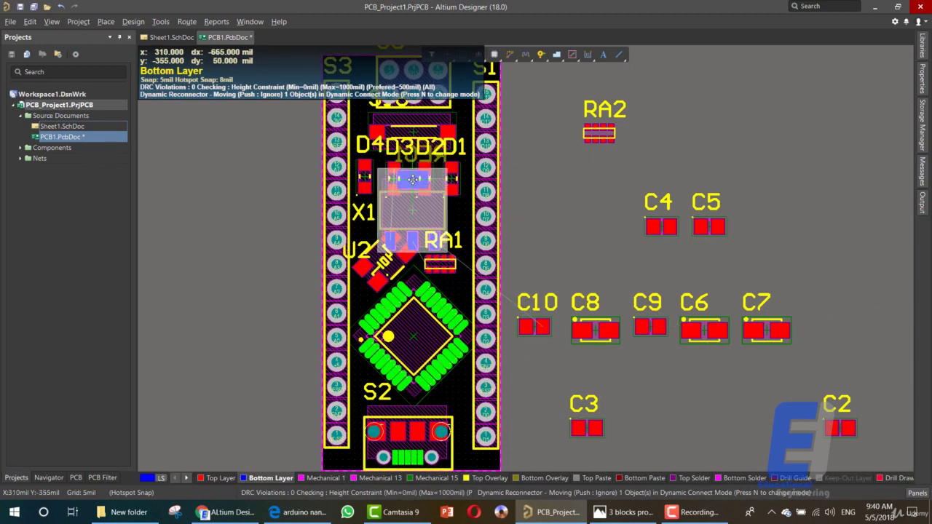
drag(412, 201, 413, 179)
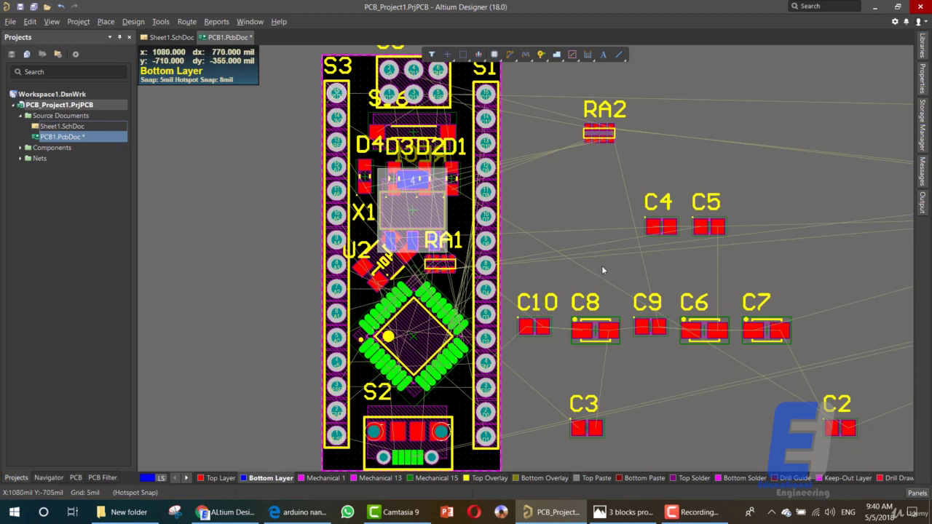
right_drag(602, 270, 505, 241)
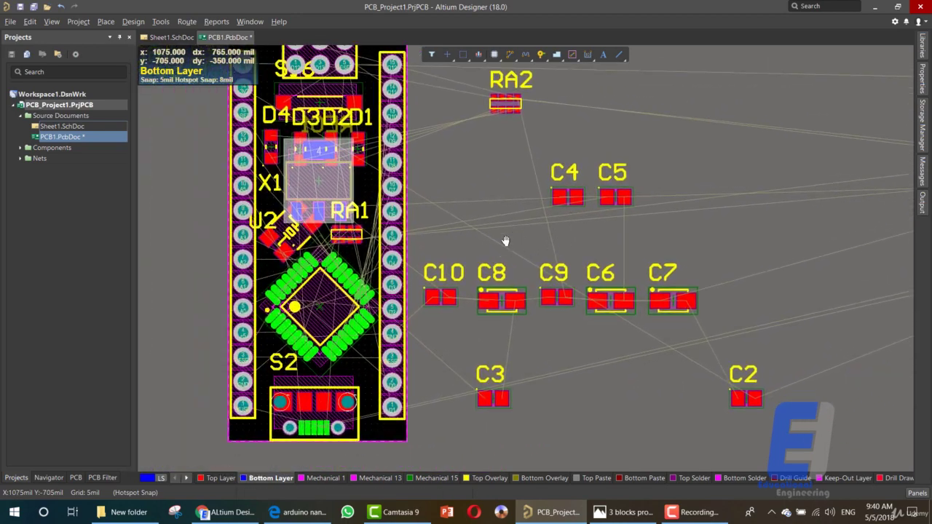
ctrl+scroll(479, 247, down, 1)
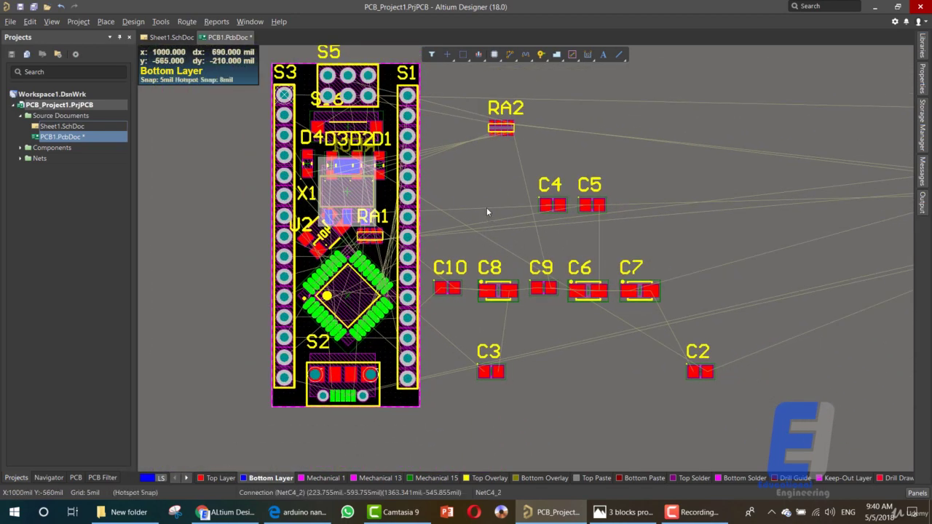
right_drag(487, 211, 306, 241)
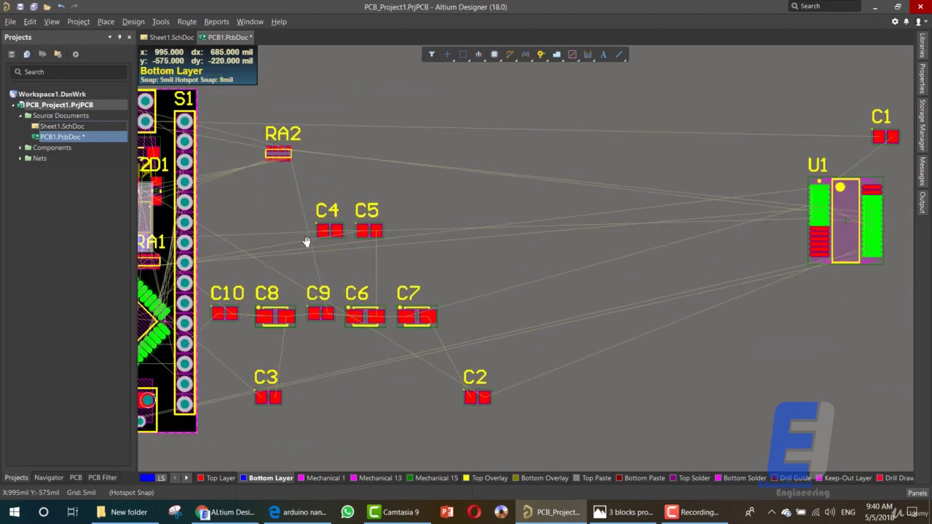
- Bring U1 and C1 nearer the board, then put U1 over the microcontroller
drag(773, 73, 868, 314)
drag(801, 211, 327, 135)
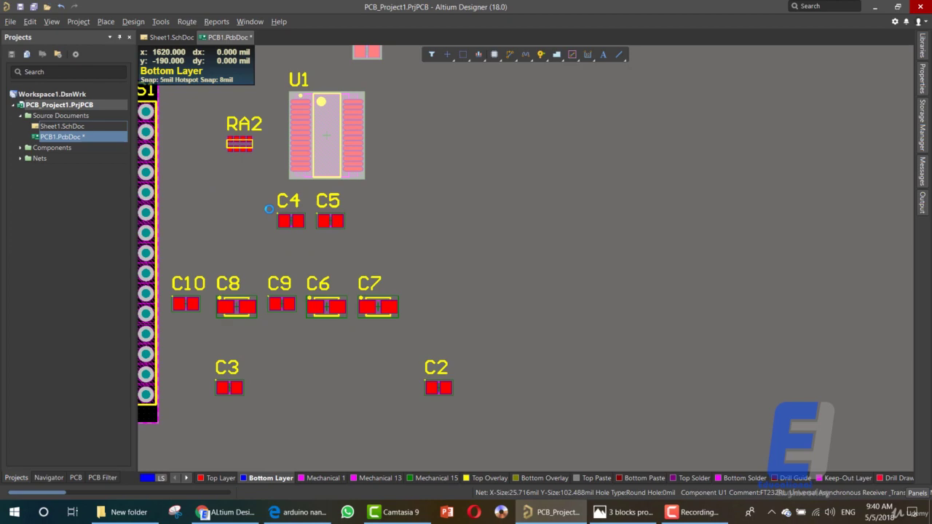
mouse_move(227, 207)
right_down()
mouse_move(536, 231)
mouse_move(555, 222)
right_up()
click(549, 219)
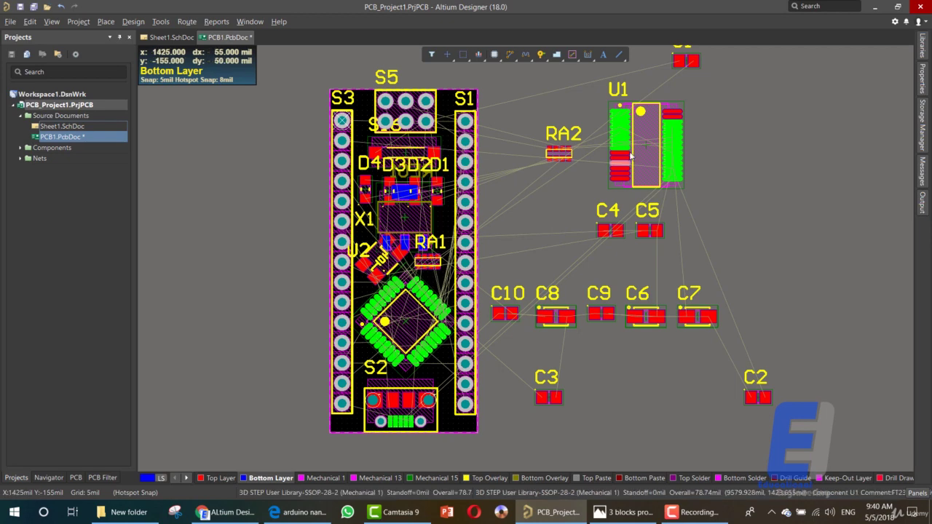
mouse_move(631, 155)
mouse_down()
mouse_move(555, 198)
mouse_move(401, 340)
mouse_up()
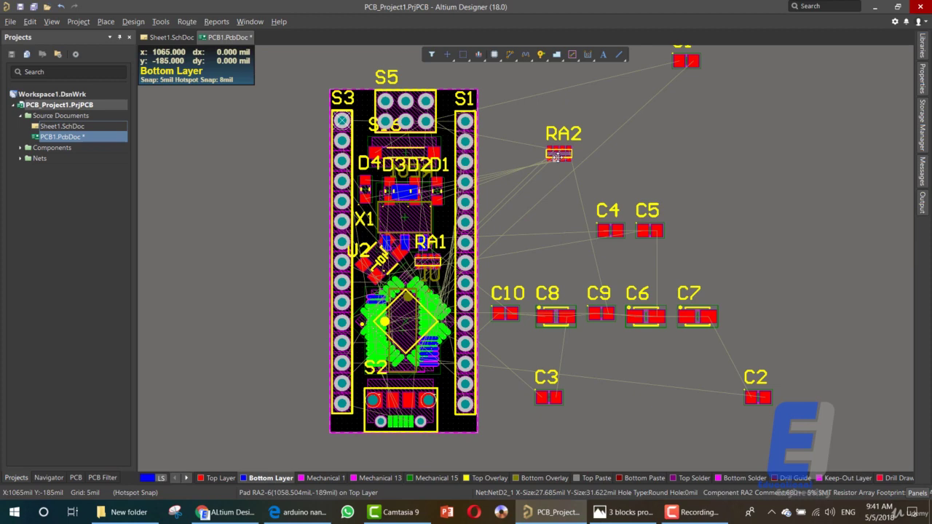
- Flip RA2 to the bottom layer, then place the C3/C2 pair near D3 and D2
mouse_move(565, 153)
mouse_down()
mouse_move(540, 192)
mouse_move(432, 242)
mouse_move(428, 262)
mouse_up()
key(l)
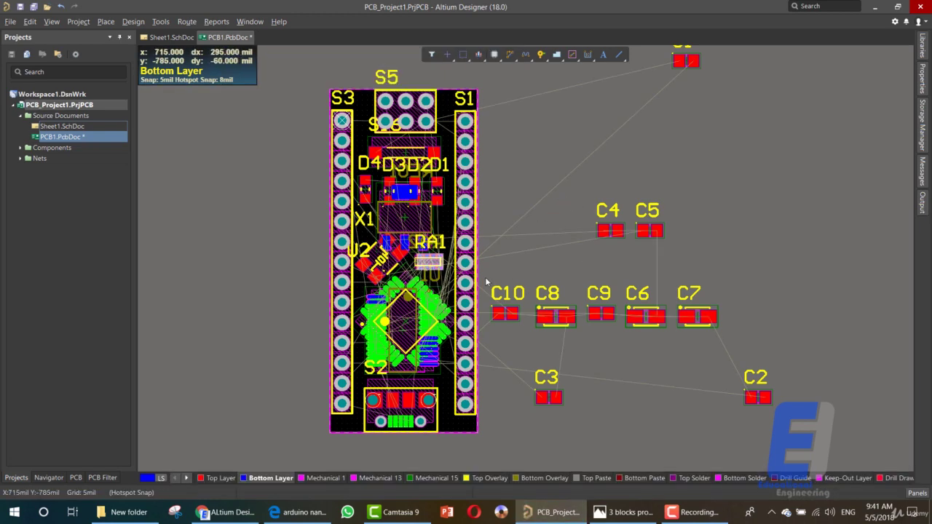
click(571, 408)
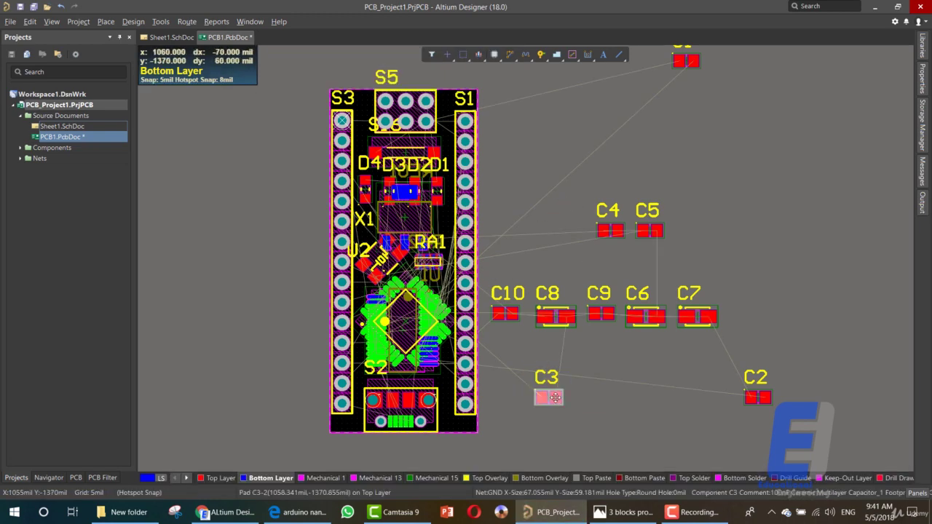
drag(549, 397, 715, 393)
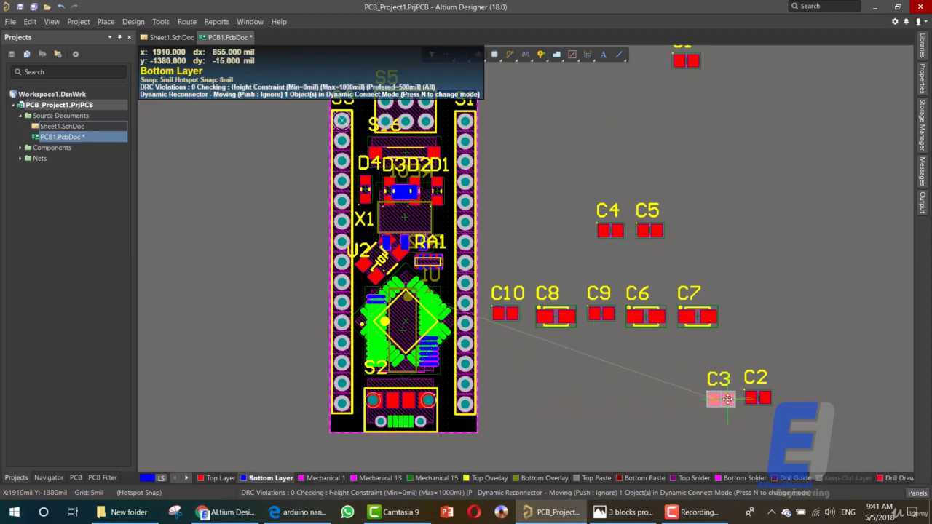
mouse_move(668, 352)
mouse_down()
mouse_move(792, 418)
mouse_move(390, 219)
mouse_move(392, 166)
mouse_up()
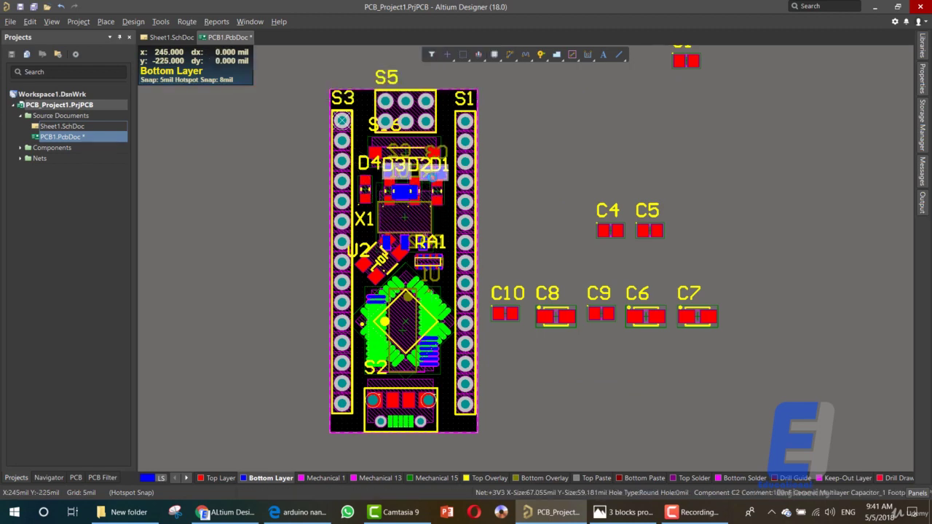
drag(549, 182, 701, 250)
- Move C4 and C5 onto the board near S5 and begin moving C1 onto it
drag(612, 232, 392, 147)
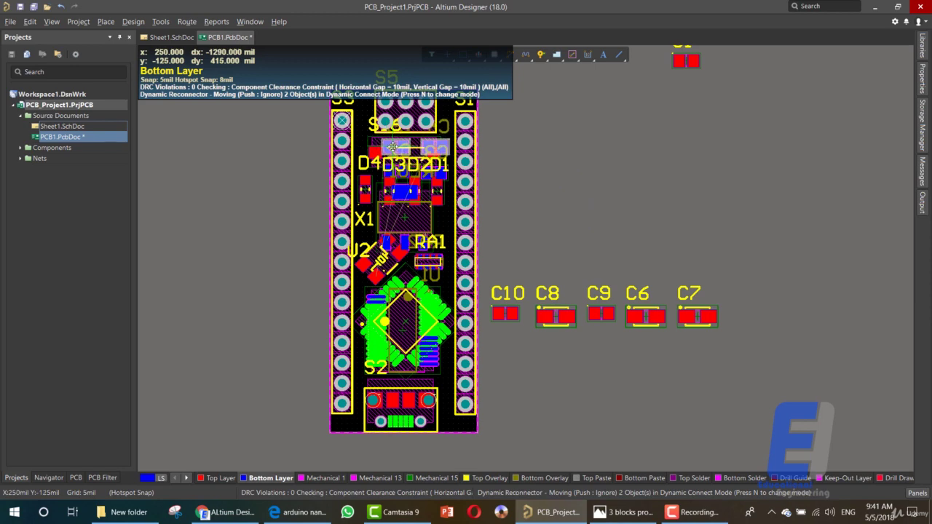
drag(392, 147, 392, 147)
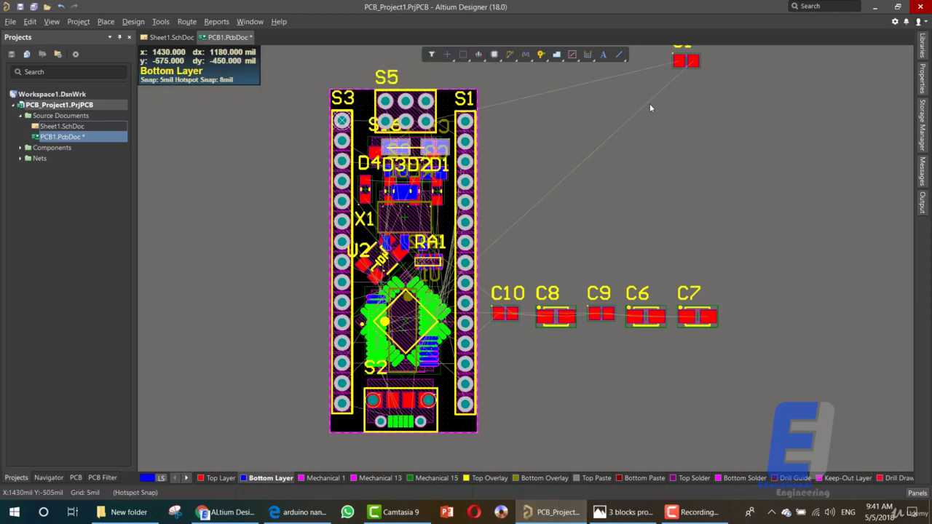
mouse_move(649, 104)
mouse_down()
mouse_move(661, 94)
mouse_move(559, 185)
mouse_up()
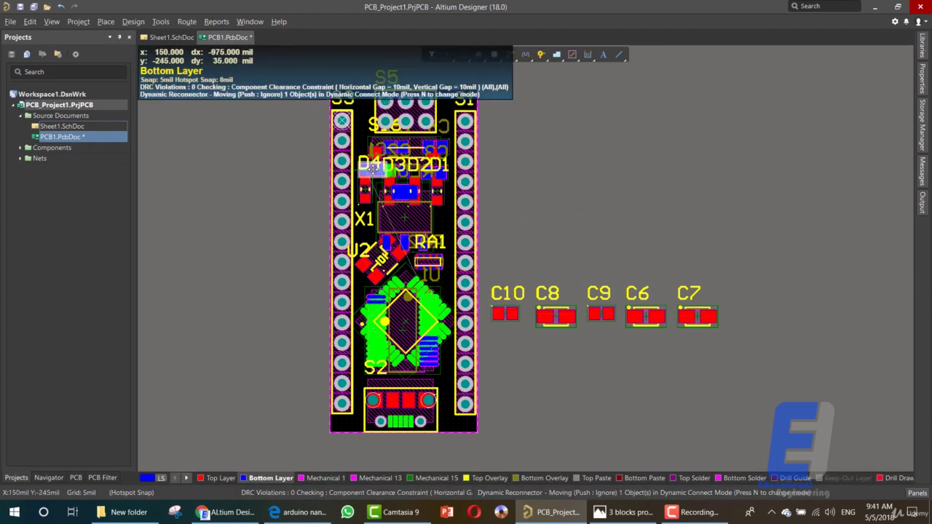
- Drop C1 next to D4, then place C10 and C8 on the bottom layer, vertical, beside RA1
drag(366, 159, 366, 159)
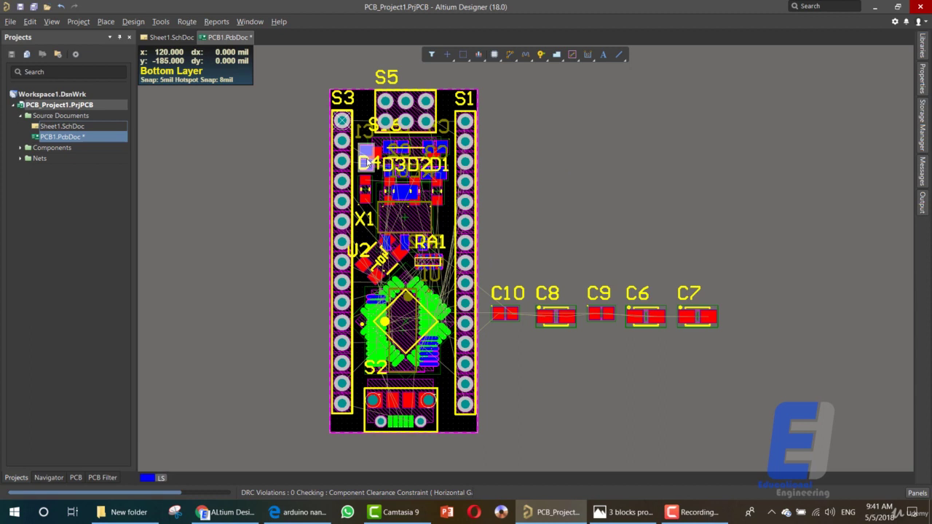
mouse_move(485, 259)
mouse_down()
mouse_move(573, 329)
mouse_move(444, 280)
mouse_up()
key(l)
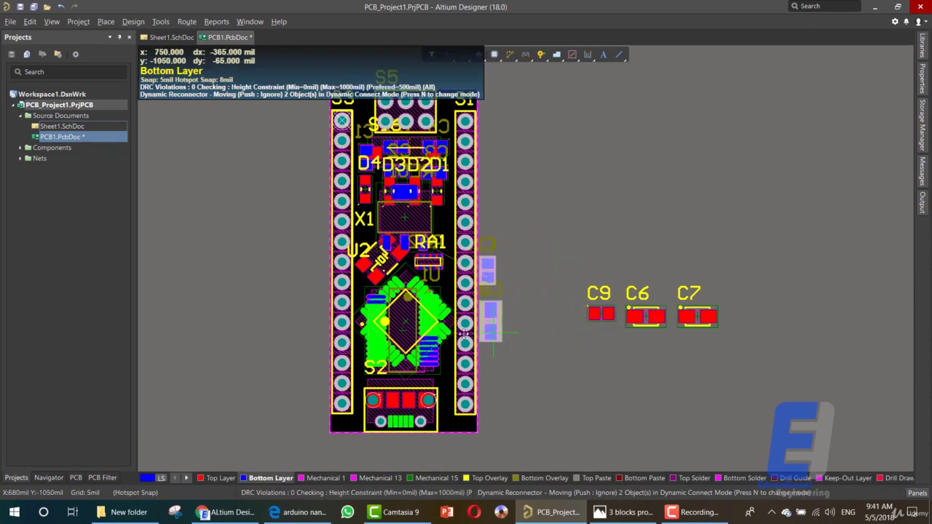
key(space)
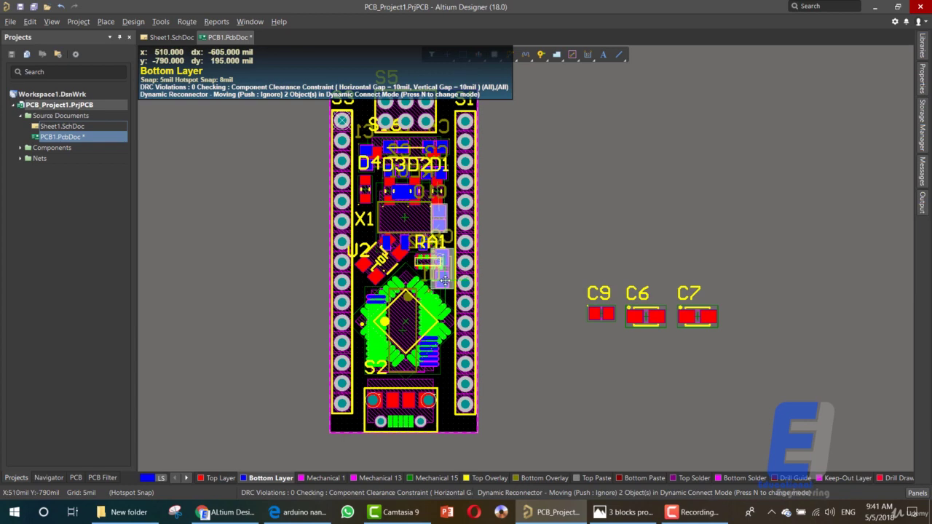
drag(445, 280, 444, 280)
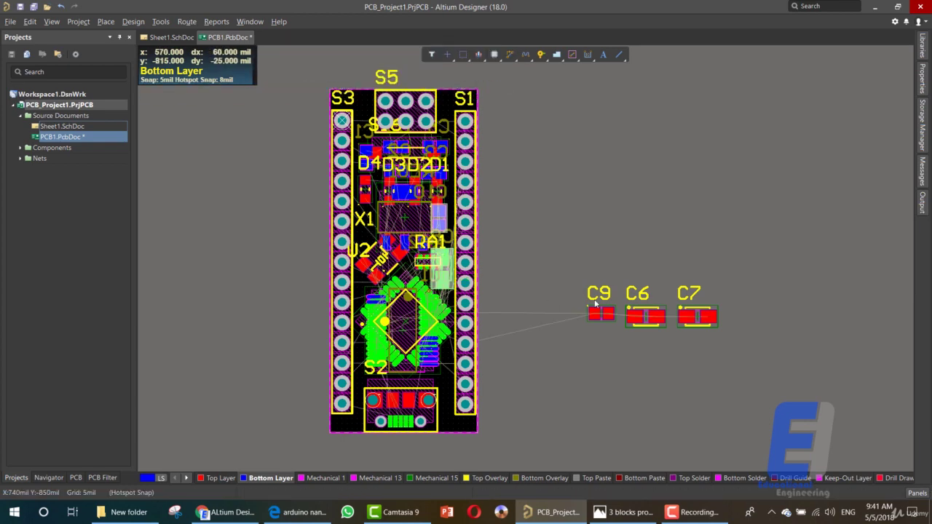
- Flip C9, C6 and C7 to the bottom layer, turn them vertical, and carry them along the board's left edge
click(744, 340)
drag(597, 314, 664, 320)
key(l)
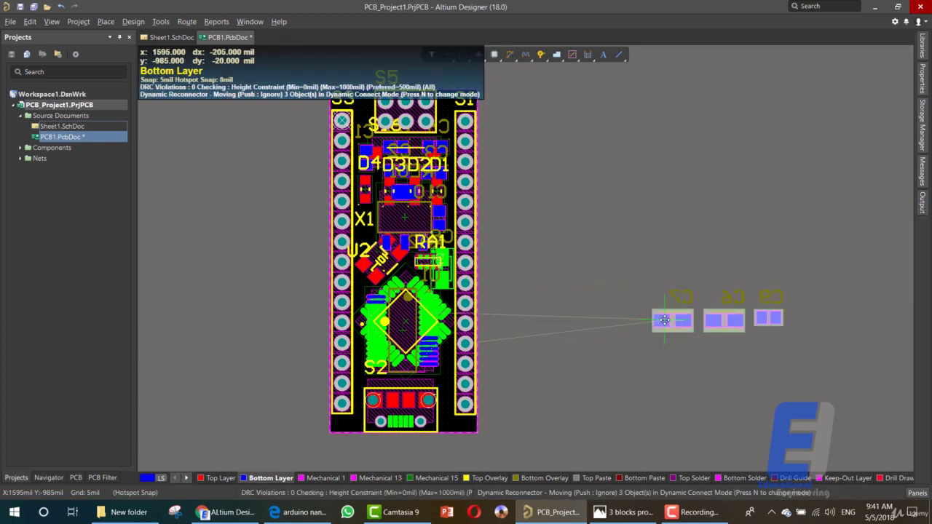
key(space)
mouse_move(664, 321)
mouse_down()
mouse_move(365, 298)
mouse_move(362, 323)
mouse_move(366, 313)
mouse_up()
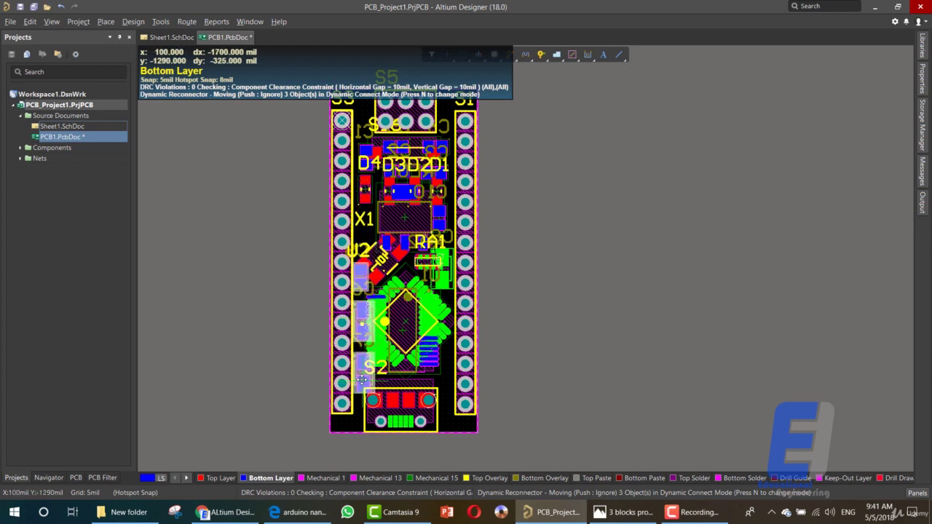
drag(366, 317, 363, 371)
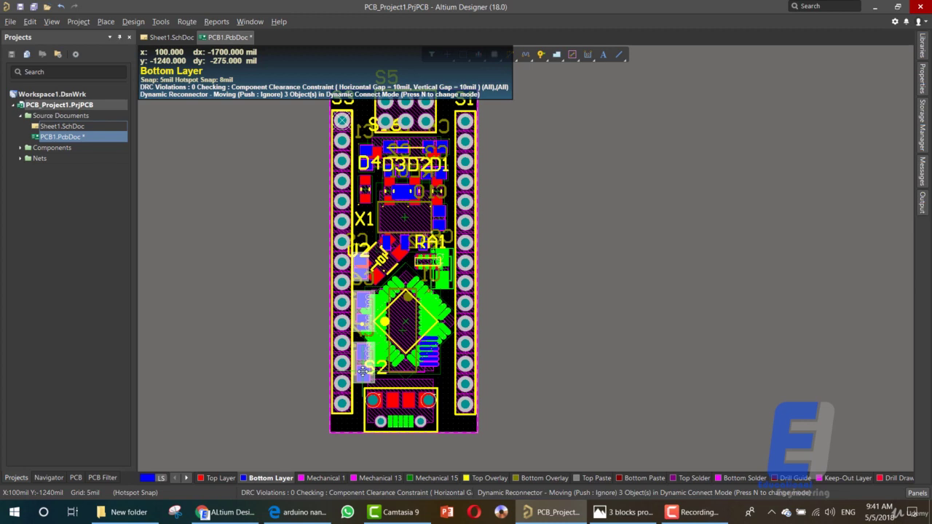
- Place the three leftover capacitors on the board near X1, U2 and RA1
drag(366, 370, 630, 359)
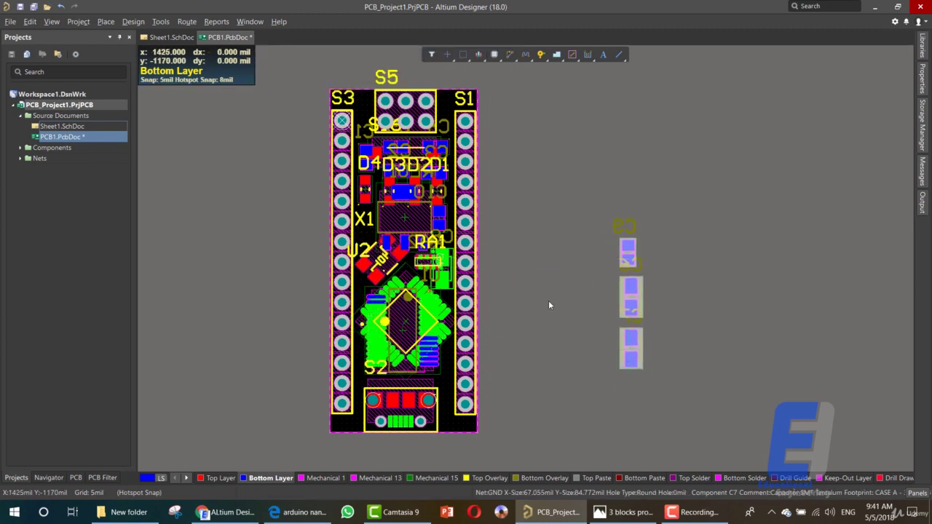
mouse_move(587, 193)
mouse_down()
mouse_move(640, 275)
mouse_move(500, 255)
mouse_move(372, 253)
mouse_up()
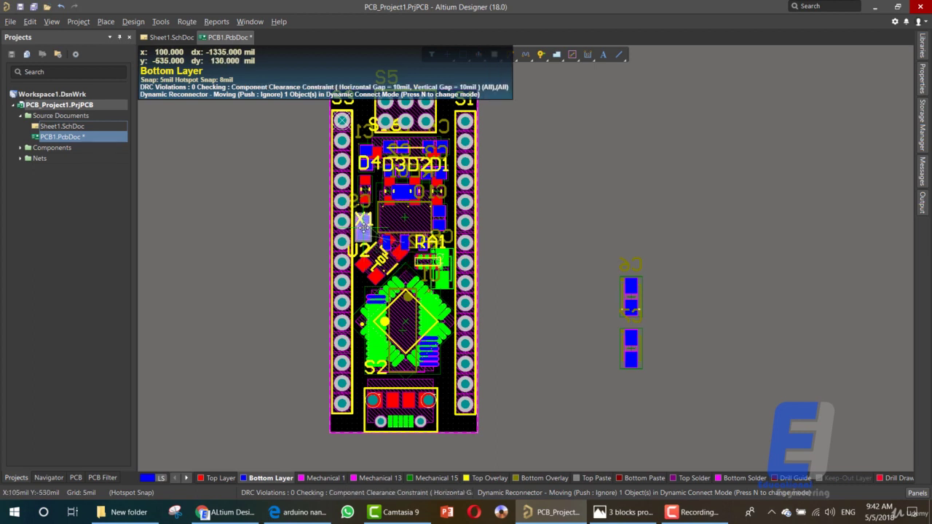
key(Escape)
mouse_move(589, 246)
mouse_down()
mouse_move(681, 322)
mouse_move(369, 279)
mouse_up()
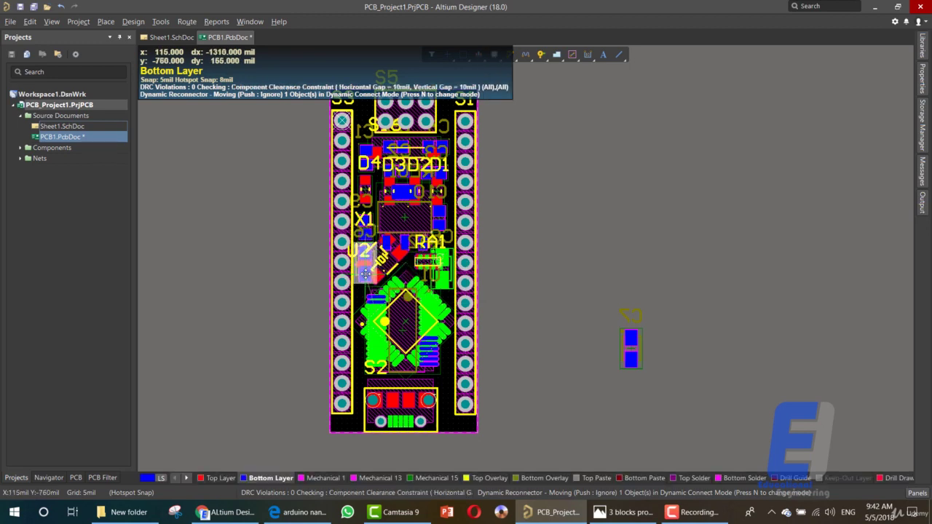
key(Escape)
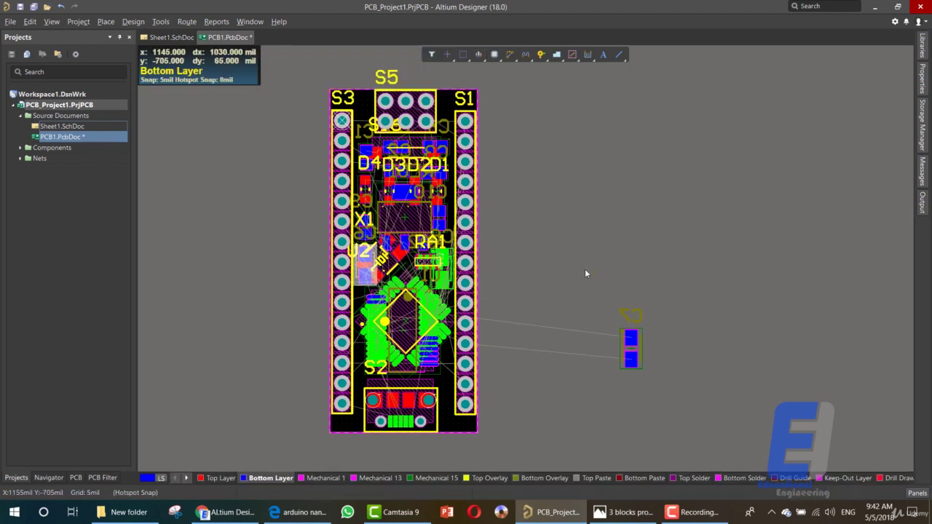
drag(585, 268, 667, 373)
drag(498, 280, 441, 259)
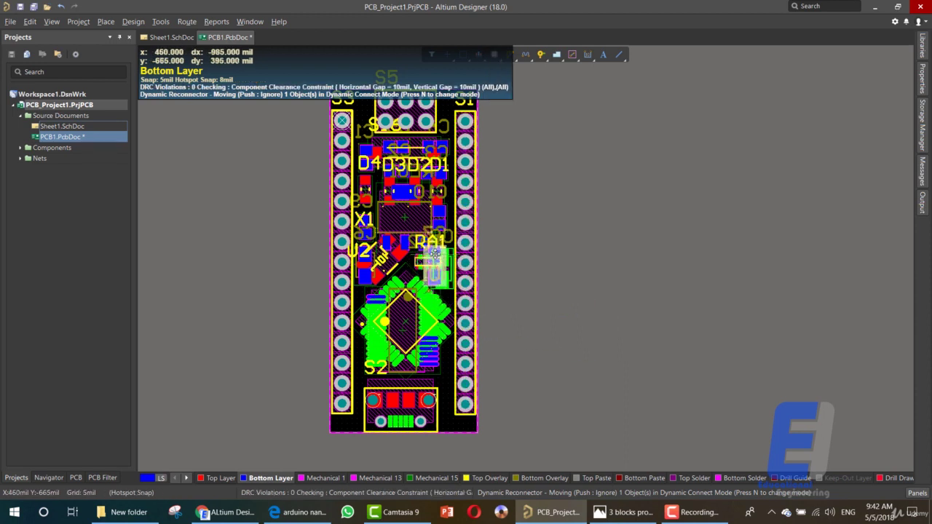
click(436, 255)
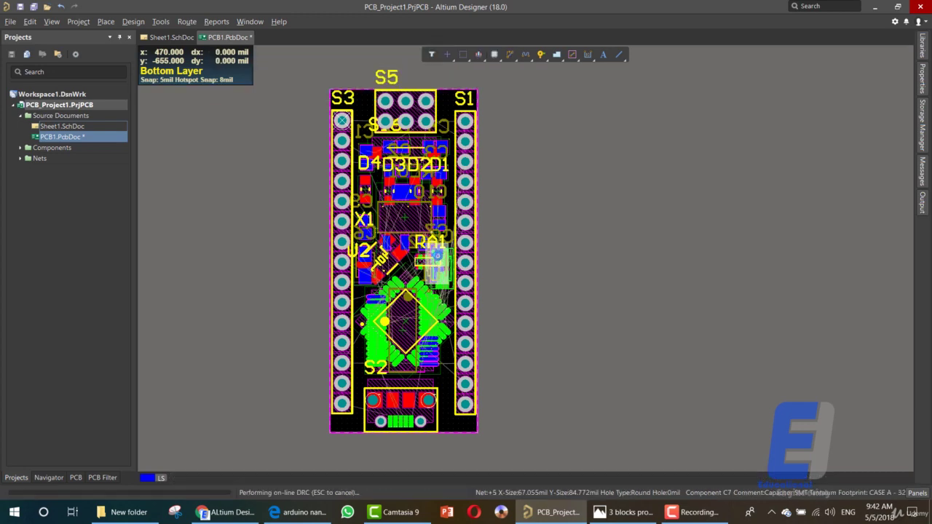
- Zoom out and back in on the Arduino Nano board, then switch it to 3D layout mode
ctrl+scroll(541, 251, down, 2)
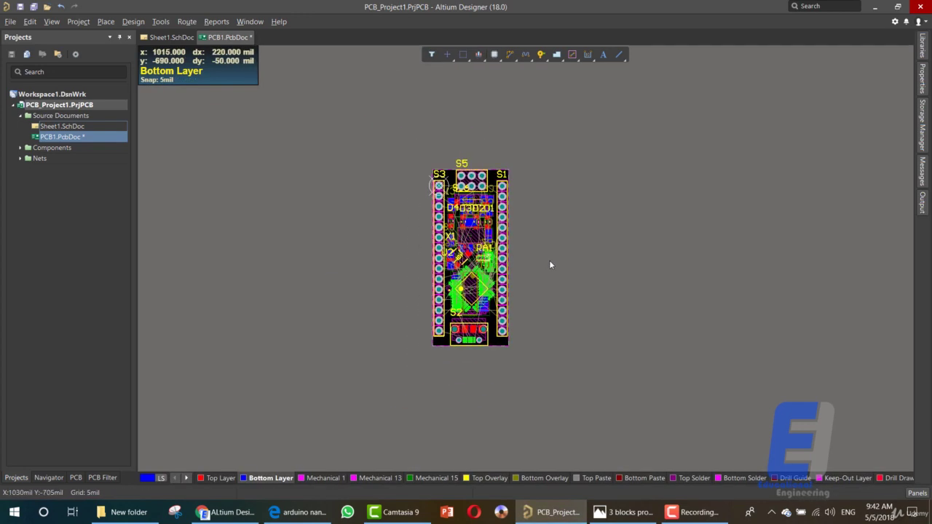
ctrl+scroll(619, 269, down, 2)
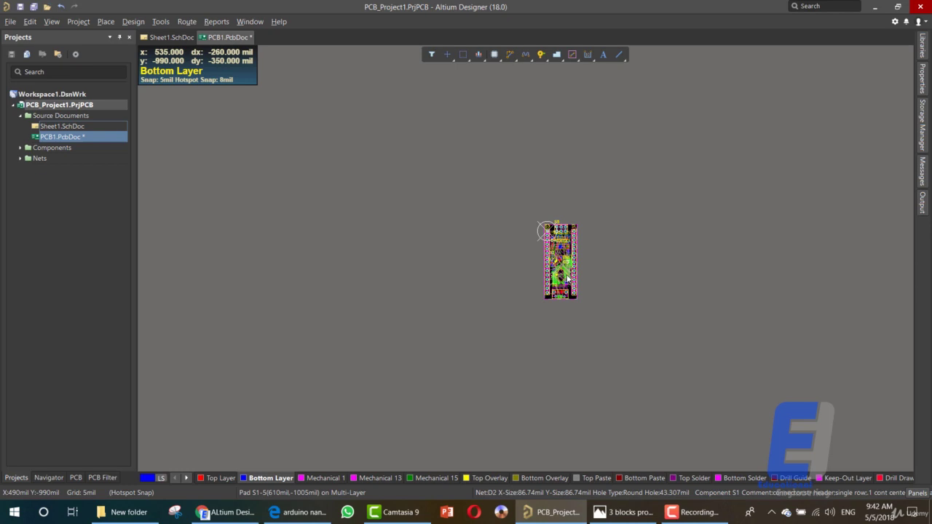
ctrl+scroll(562, 272, up, 1)
ctrl+scroll(562, 272, up, 1)
ctrl+scroll(597, 255, up, 1)
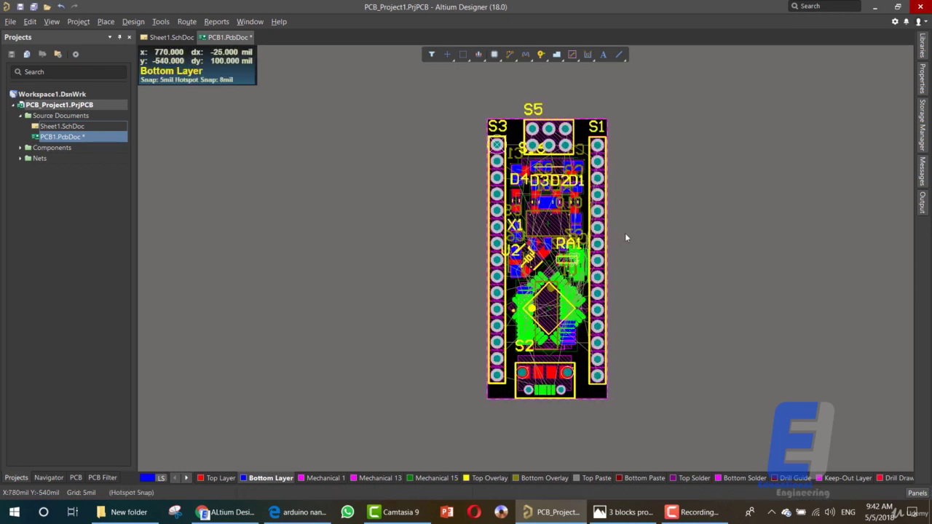
key(3)
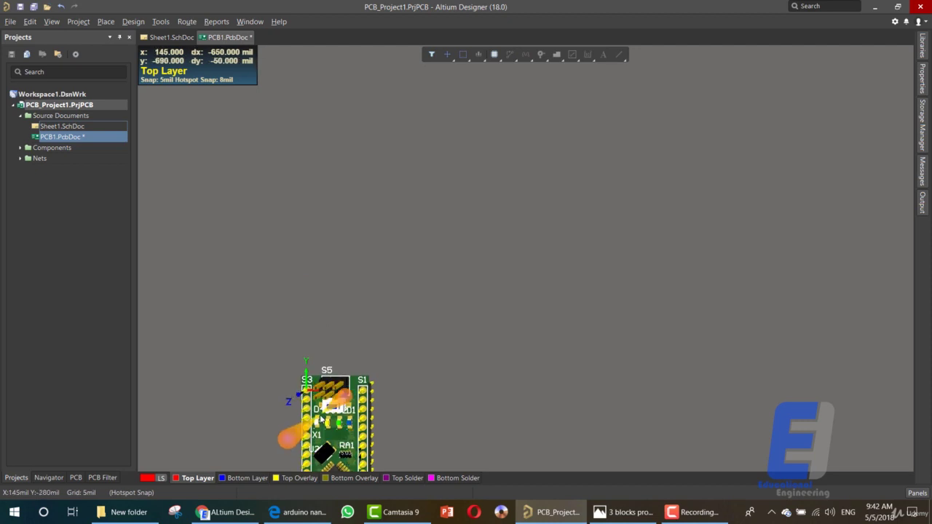
- Pan and zoom to frame the enlarged 3D board in the centre of the view
right_drag(352, 399, 317, 288)
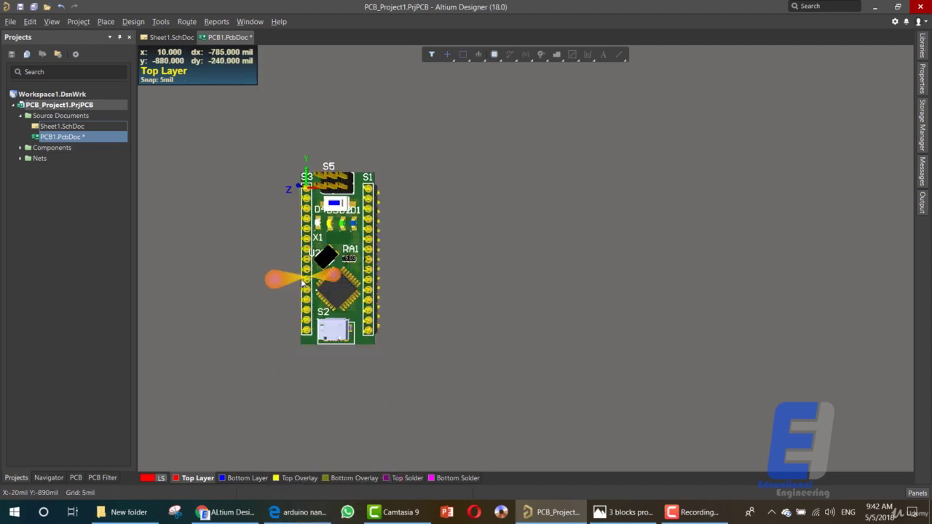
ctrl+scroll(306, 277, up, 4)
ctrl+scroll(339, 254, down, 1)
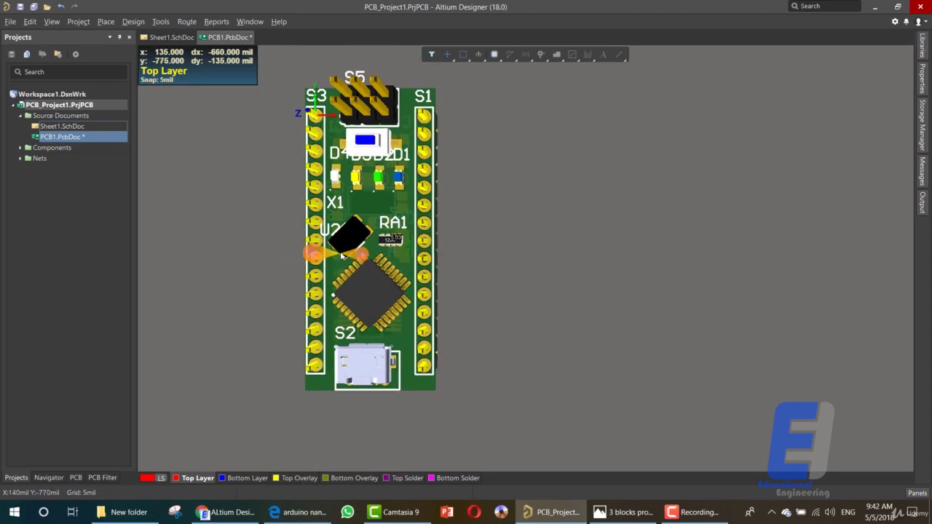
right_drag(457, 244, 452, 233)
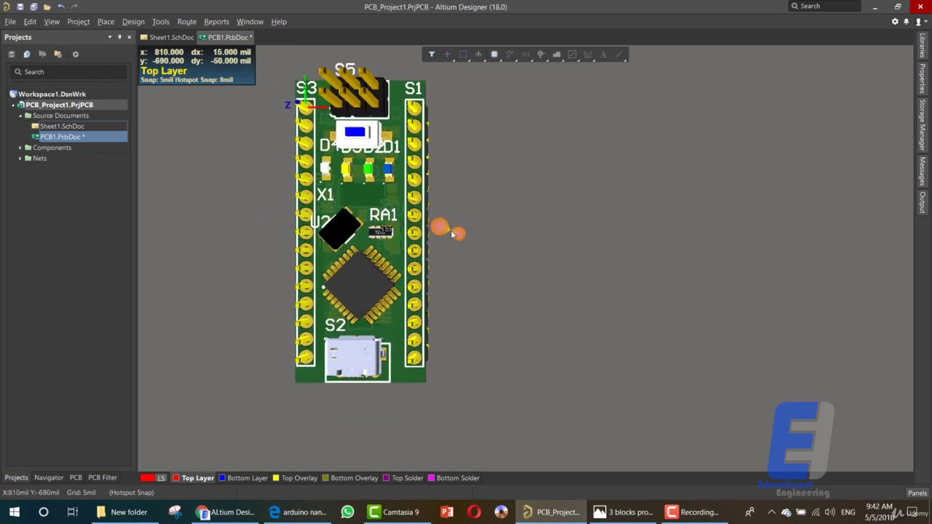
ctrl+scroll(448, 230, up, 1)
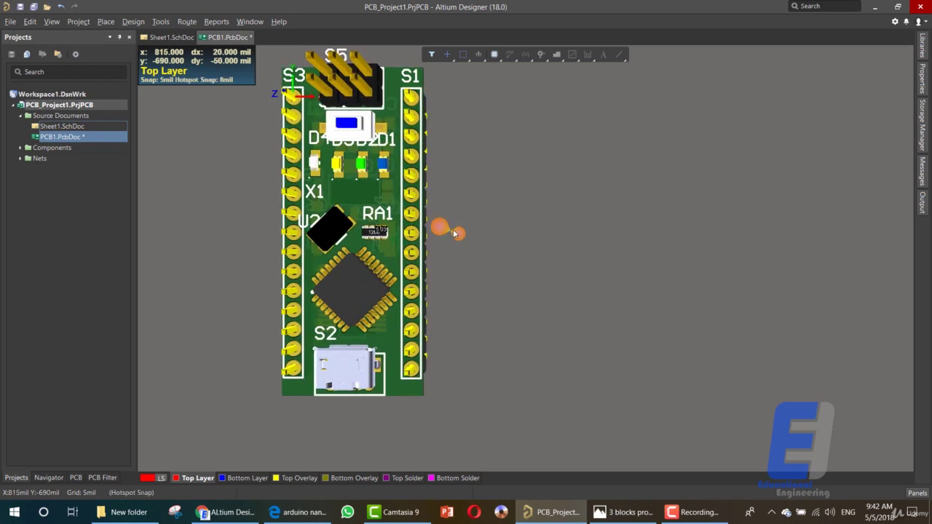
mouse_move(448, 230)
right_down()
mouse_move(429, 241)
mouse_move(466, 231)
mouse_move(326, 199)
mouse_move(554, 93)
mouse_move(530, 131)
mouse_move(291, 191)
mouse_move(599, 249)
mouse_move(494, 118)
mouse_move(493, 139)
mouse_move(529, 161)
mouse_move(506, 175)
mouse_move(473, 123)
mouse_move(507, 277)
mouse_move(551, 173)
mouse_move(476, 343)
mouse_move(551, 172)
mouse_move(521, 337)
mouse_move(544, 385)
mouse_move(519, 280)
mouse_move(636, 380)
mouse_move(621, 386)
right_up()
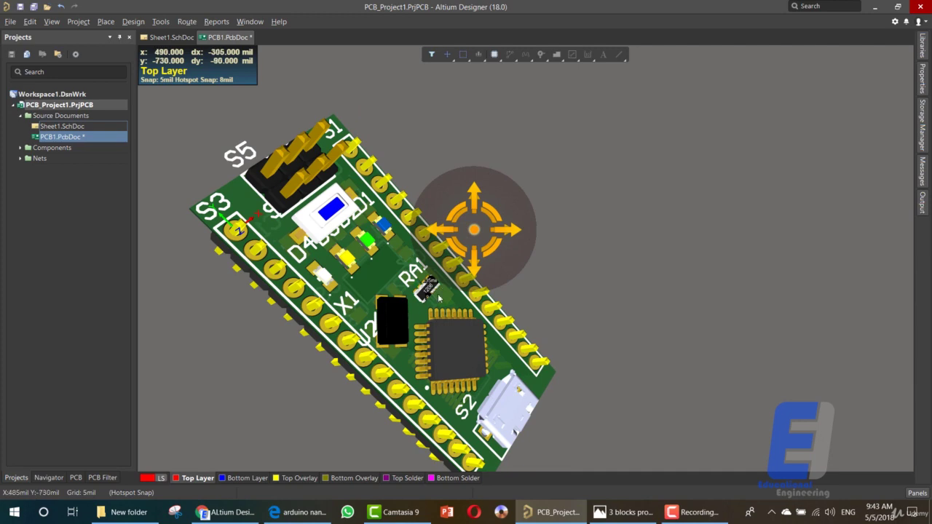
- Orbit the board to a tilted view, inspect its bottom-side components, then recentre it
mouse_move(422, 317)
shift+right_down()
mouse_move(362, 272)
mouse_move(374, 325)
mouse_move(333, 286)
mouse_move(353, 153)
mouse_move(342, 267)
shift+right_up()
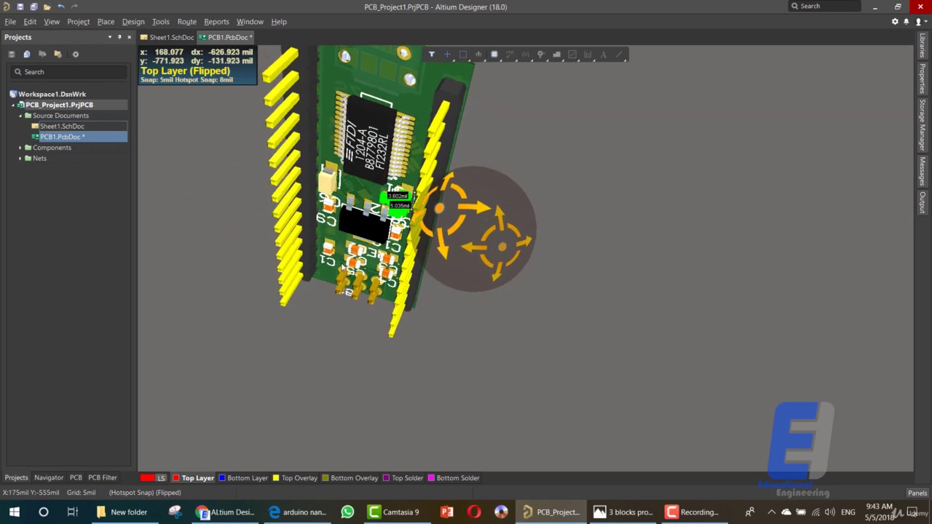
mouse_move(342, 221)
shift+right_down()
mouse_move(330, 307)
mouse_move(344, 206)
mouse_move(180, 277)
mouse_move(187, 290)
mouse_move(304, 216)
mouse_move(342, 279)
mouse_move(333, 282)
mouse_move(354, 270)
mouse_move(352, 200)
mouse_move(337, 204)
mouse_move(331, 227)
shift+right_up()
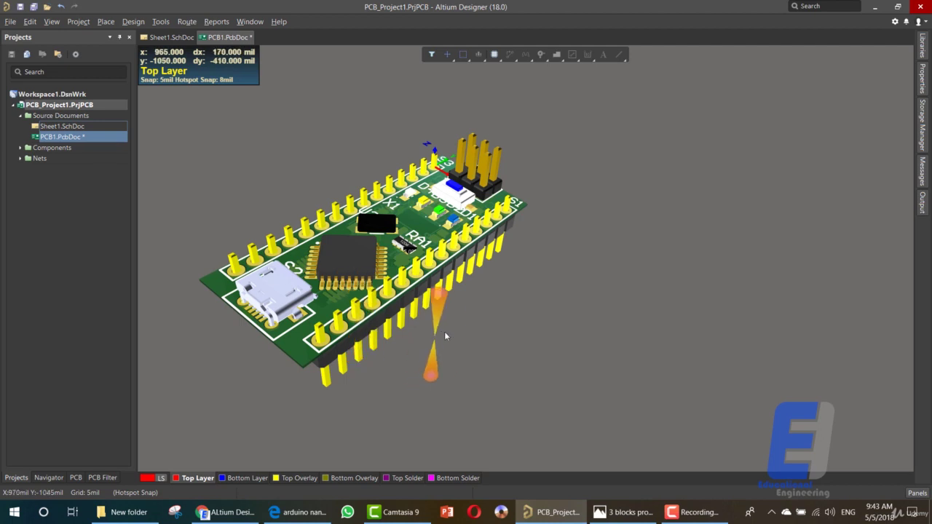
mouse_move(446, 336)
right_down()
mouse_move(436, 353)
mouse_move(587, 349)
right_up()
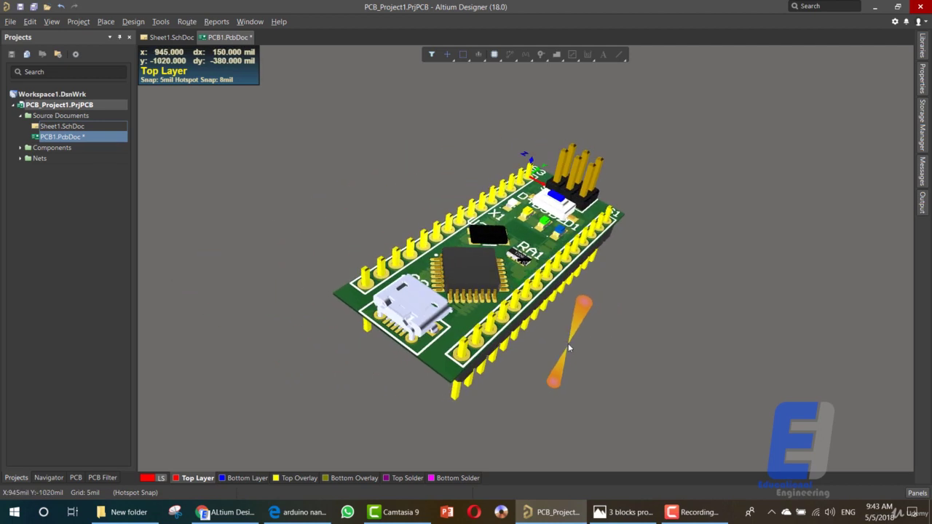